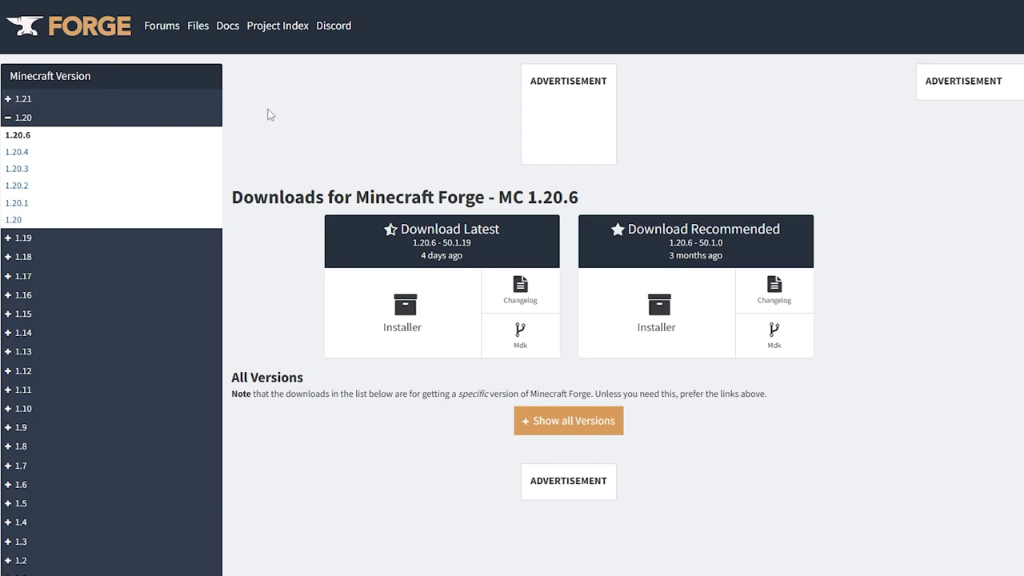
# Step: Download the latest Forge installer for 1.21.1 (forge-1.21.1-52.0.15-installer.jar), skipping the ad page
pyautogui.click(9, 101)
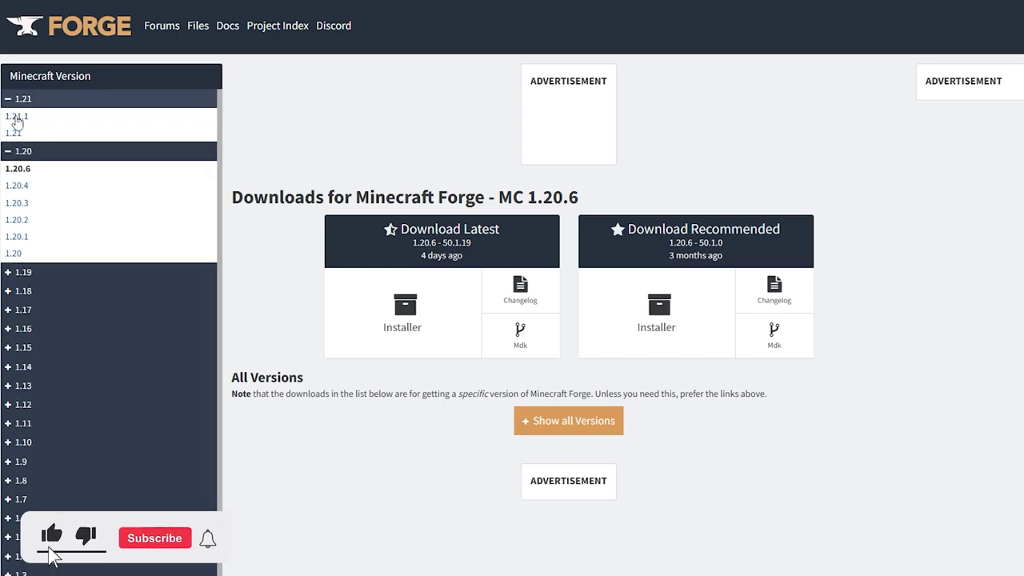
pyautogui.click(17, 117)
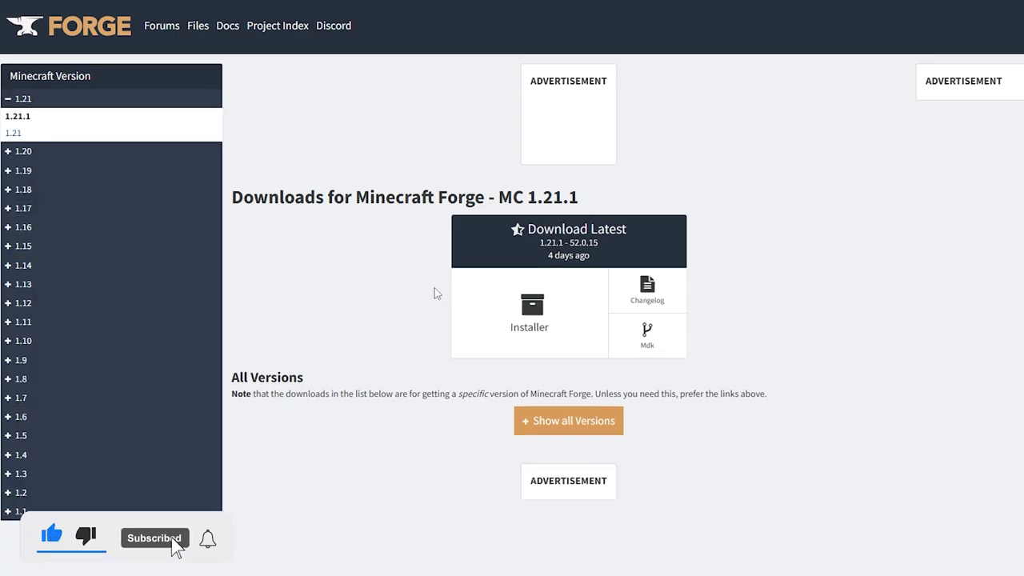
pyautogui.click(533, 310)
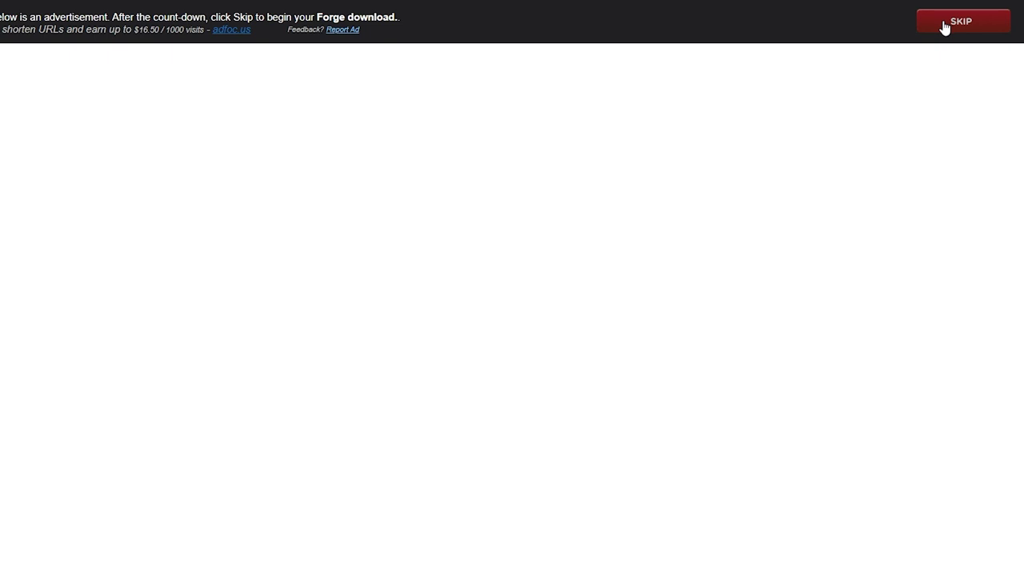
pyautogui.click(944, 27)
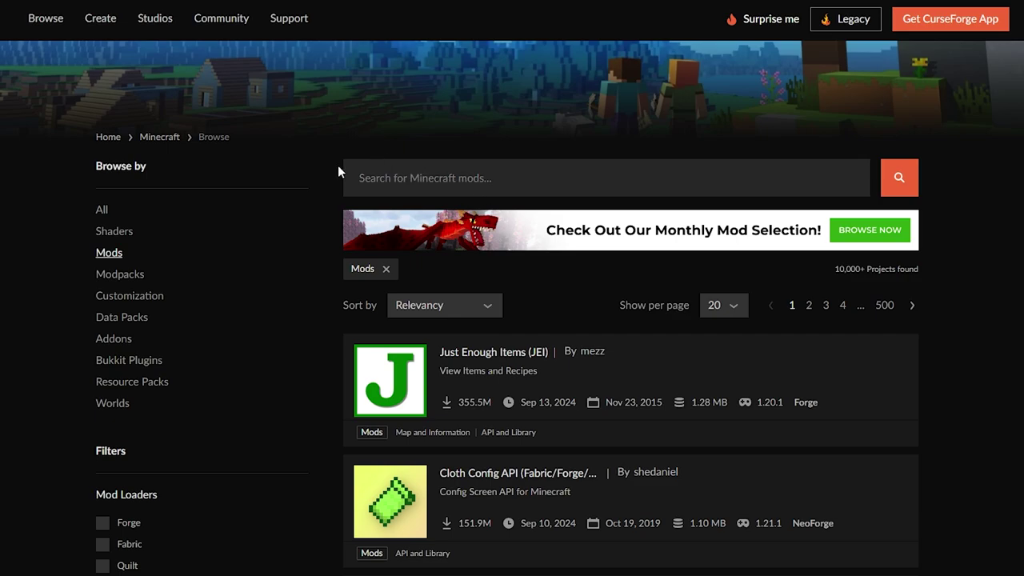
# Step: Filter the CurseForge mod list to the Forge loader and game version 1.21.1
pyautogui.scroll(-2, 339, 163)
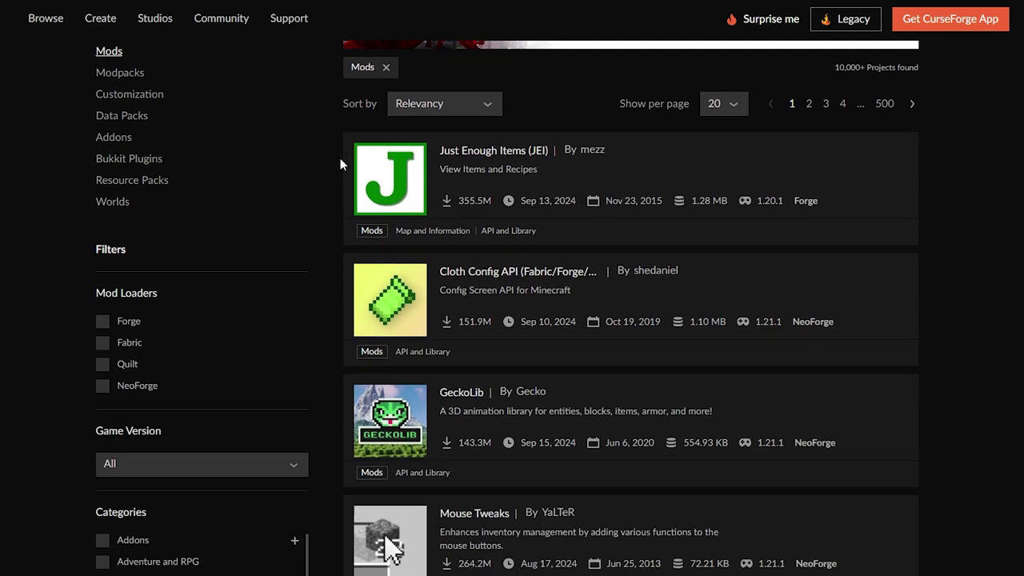
pyautogui.click(103, 321)
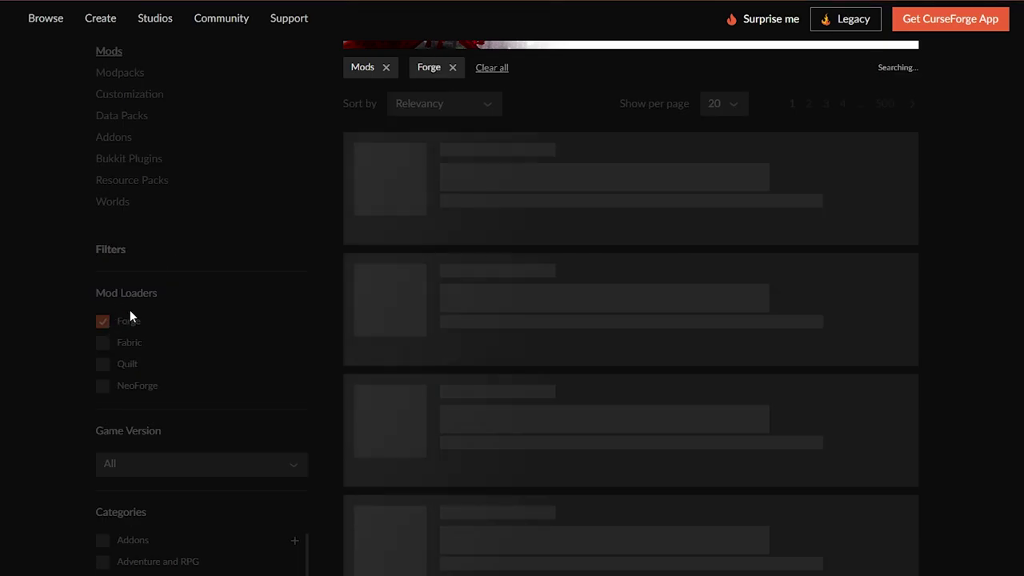
pyautogui.scroll(-2, 134, 309)
pyautogui.click(120, 331)
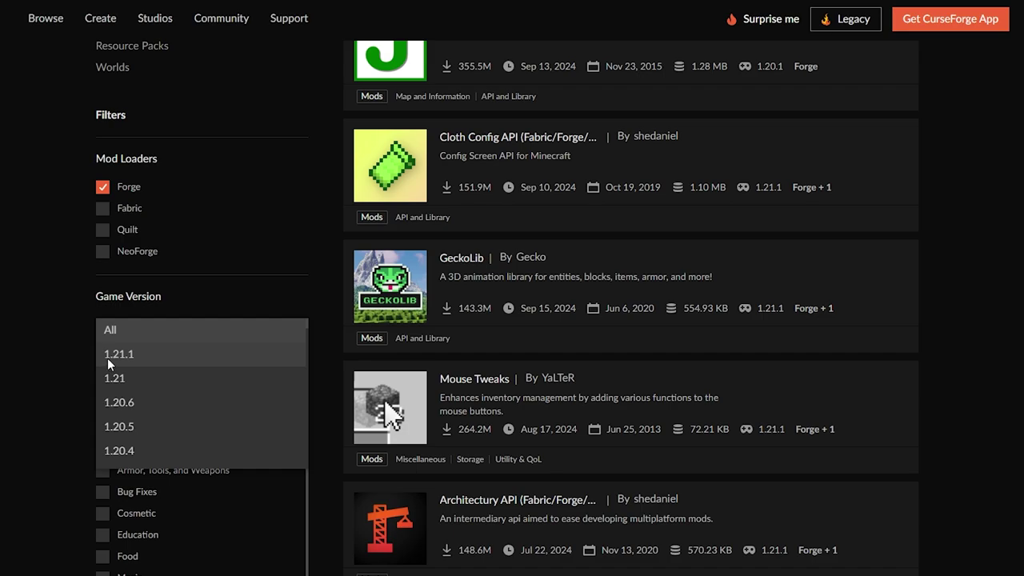
pyautogui.click(117, 356)
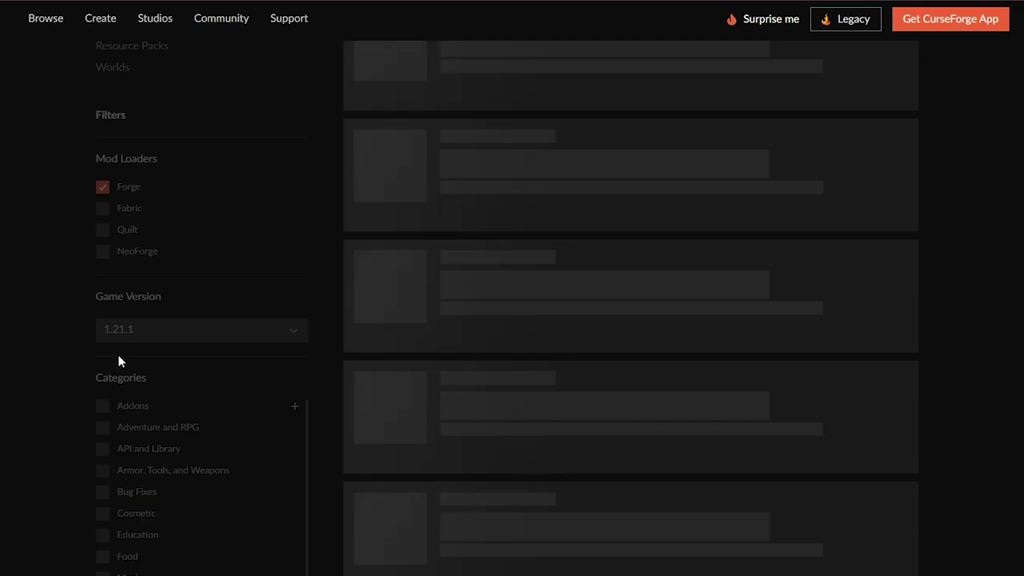
# Step: Find Mouse Tweaks in the filtered results and open its project page
pyautogui.scroll(1, 263, 264)
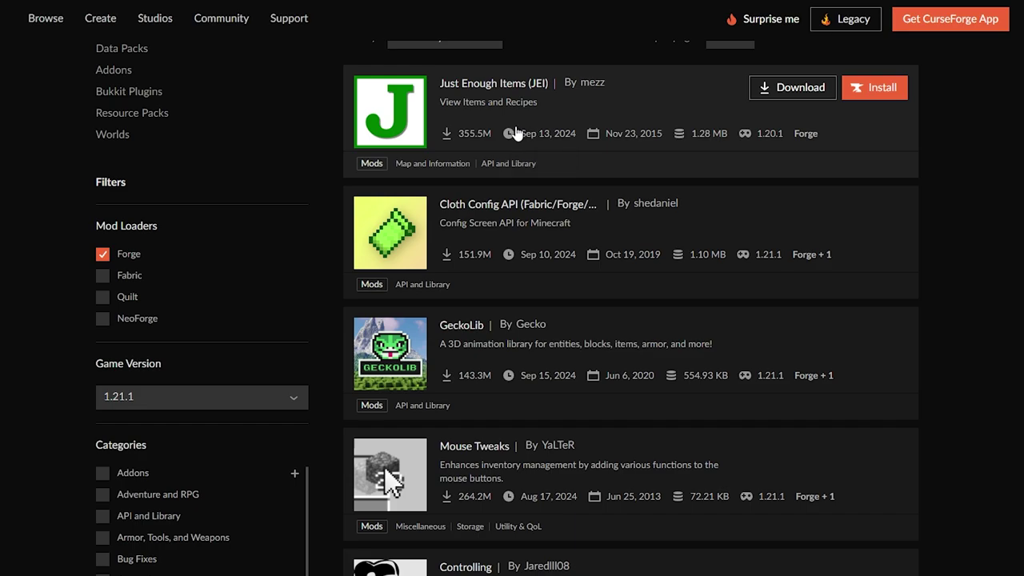
pyautogui.scroll(-5, 496, 136)
pyautogui.scroll(-5, 475, 133)
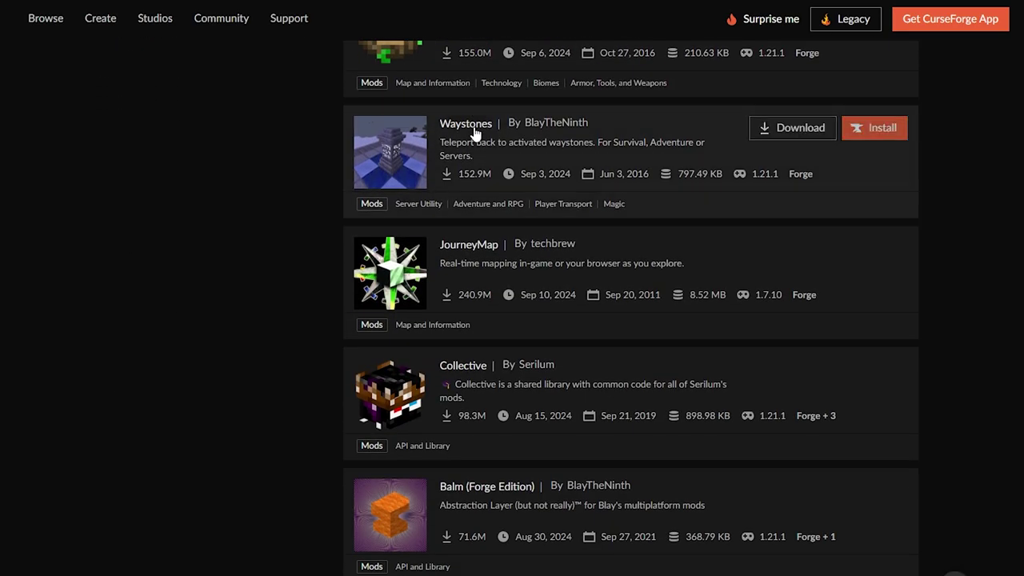
pyautogui.scroll(9, 471, 355)
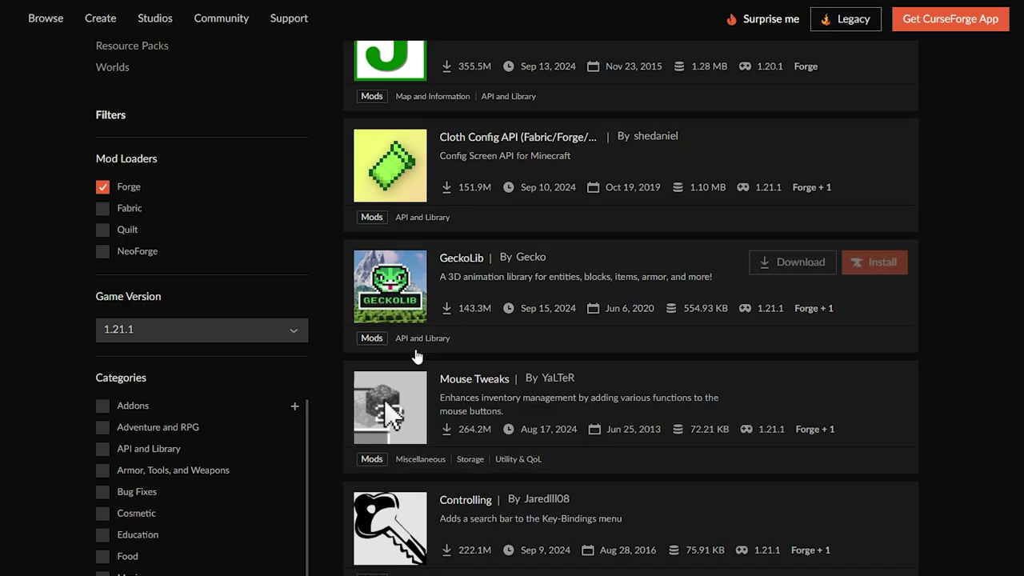
pyautogui.click(445, 382)
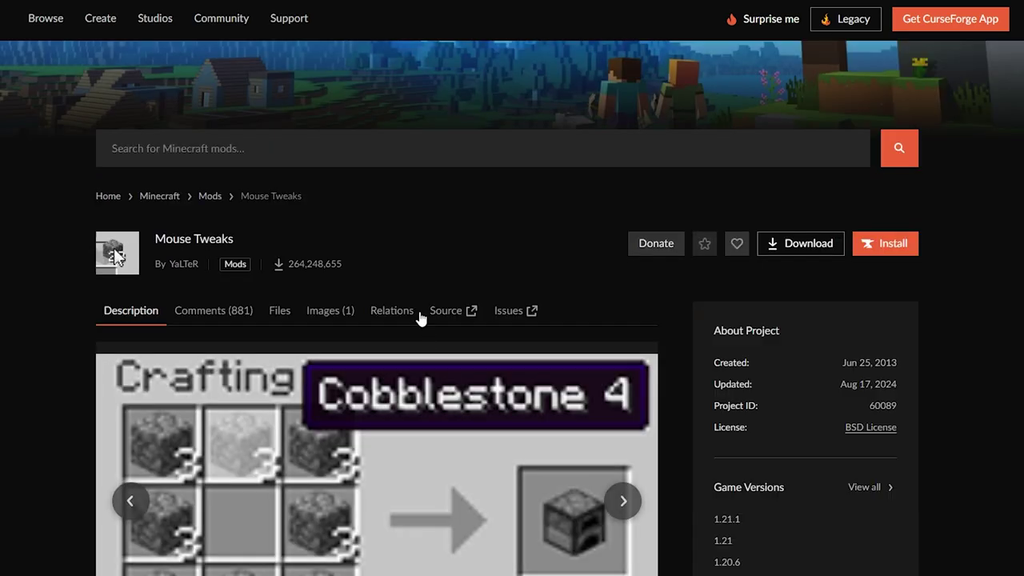
# Step: Download the [1.21+ Forge] Mouse Tweaks 2.26 file from the project's Files list
pyautogui.scroll(-2, 398, 256)
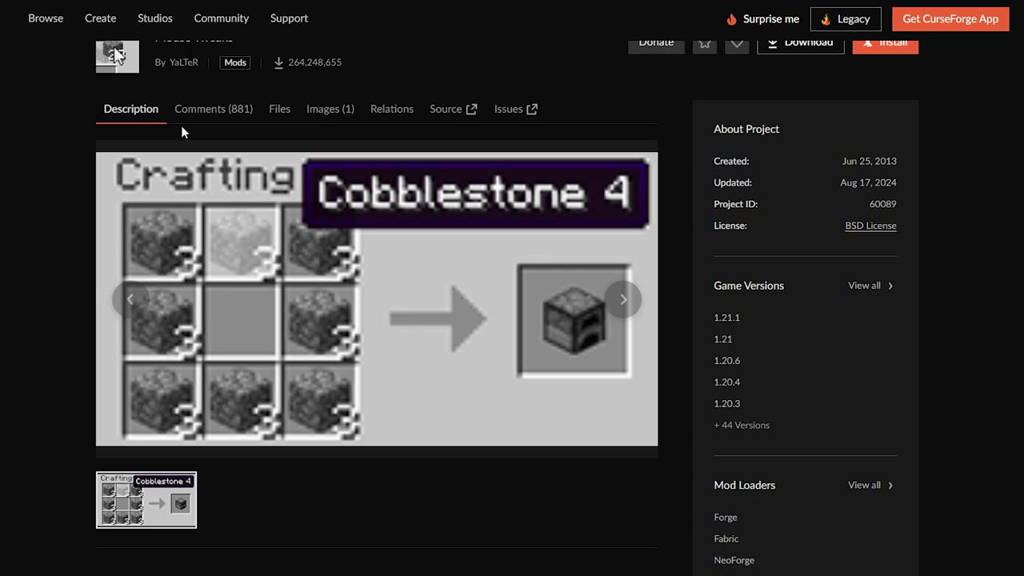
pyautogui.click(279, 111)
pyautogui.scroll(-3, 381, 236)
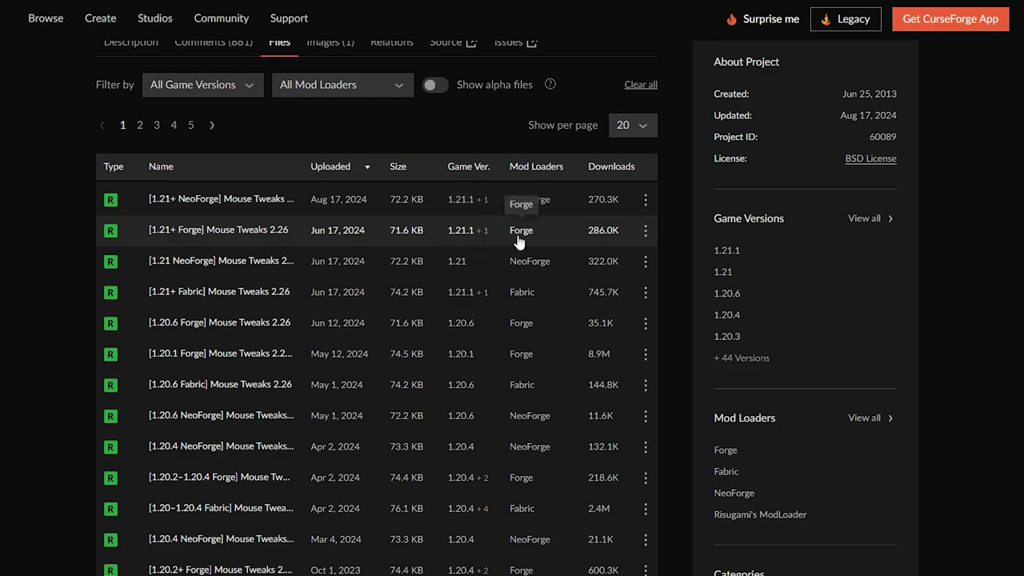
pyautogui.click(645, 234)
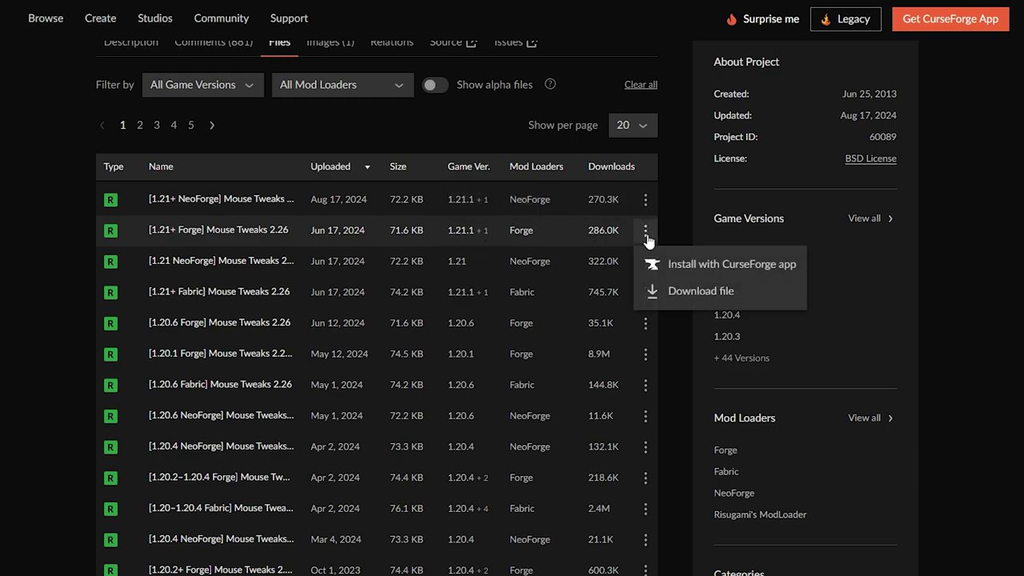
pyautogui.click(675, 292)
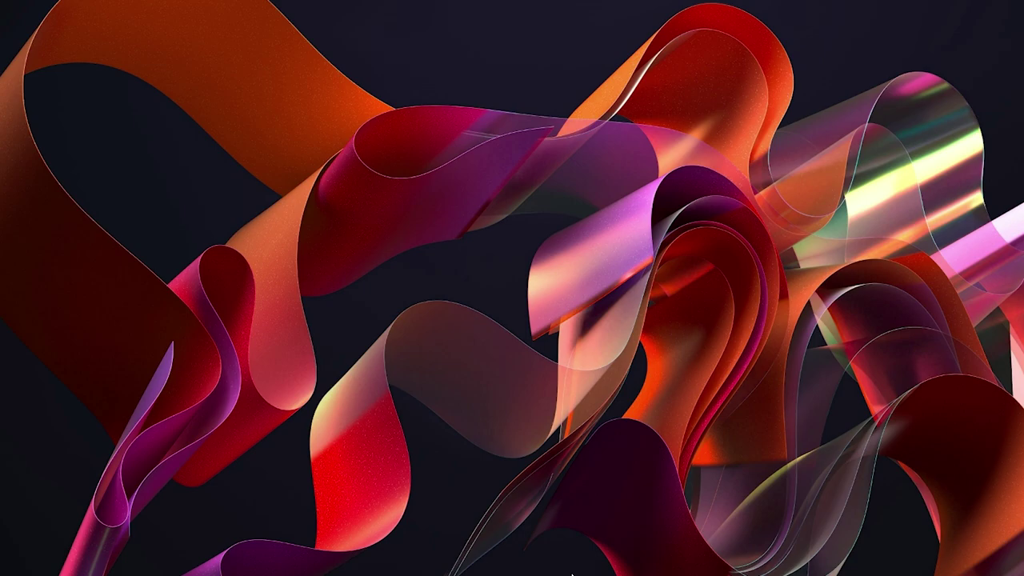
# Step: Move the Mouse Tweaks jar and Forge installer jar from Downloads onto the desktop
pyautogui.moveTo(264, 228); pyautogui.dragTo(632, 90)
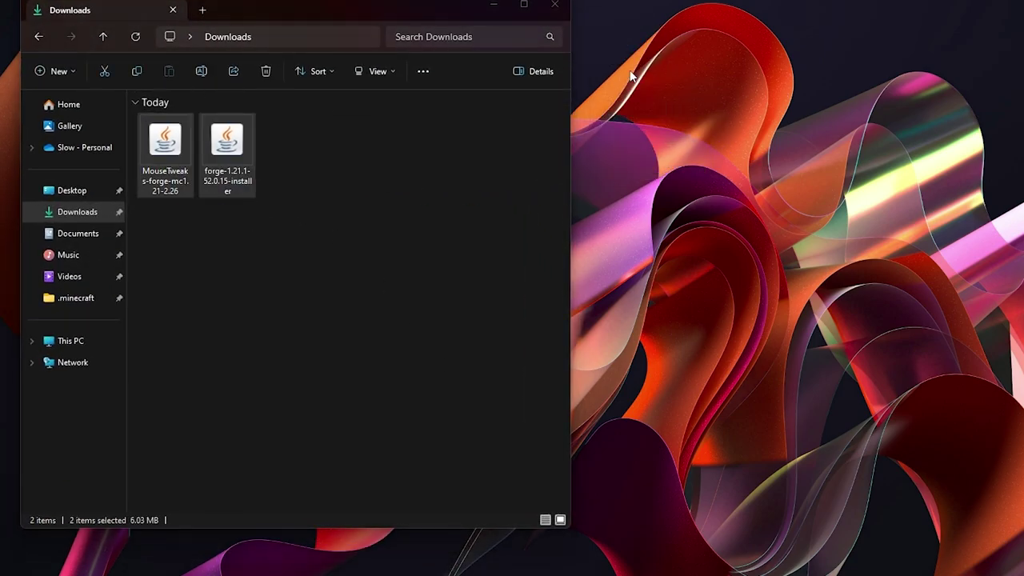
pyautogui.click(557, 6)
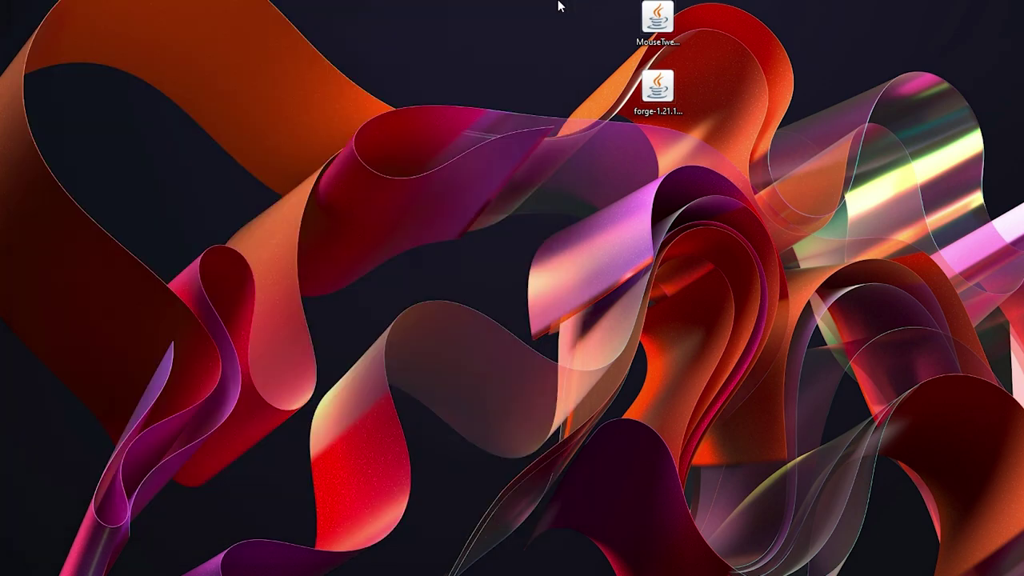
pyautogui.moveTo(611, 1); pyautogui.dragTo(718, 147)
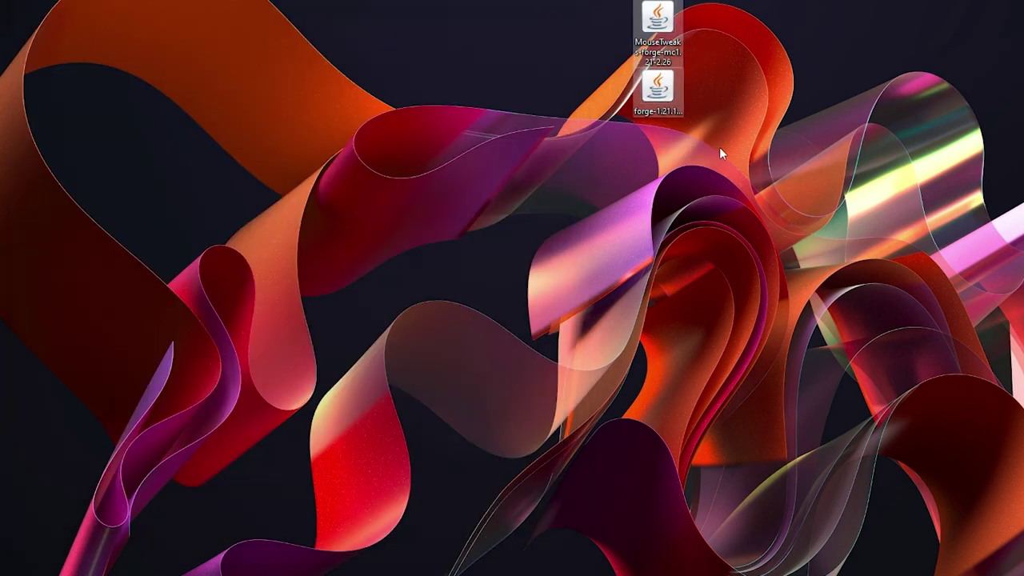
pyautogui.click(718, 147)
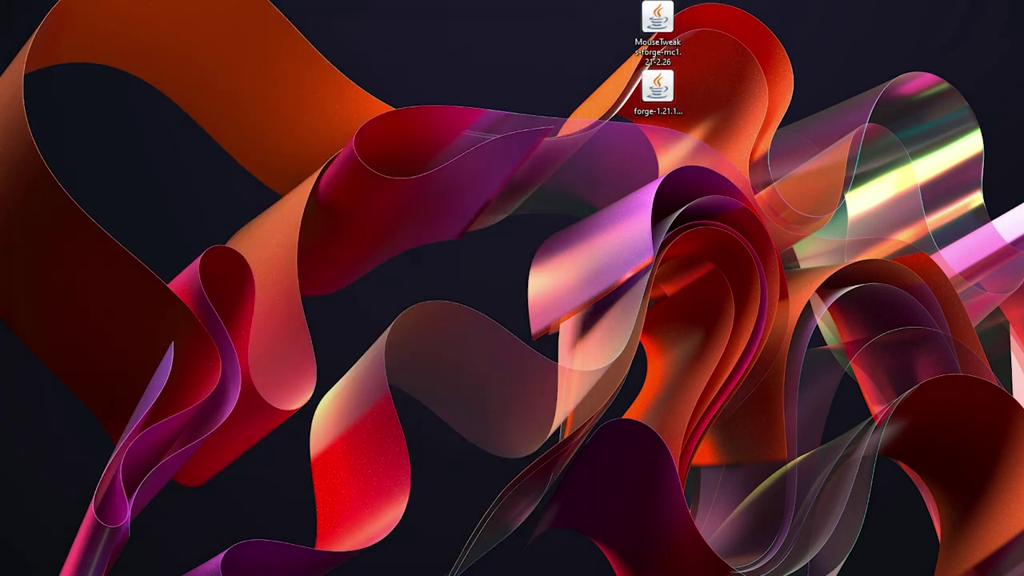
pyautogui.moveTo(574, 1); pyautogui.dragTo(722, 66)
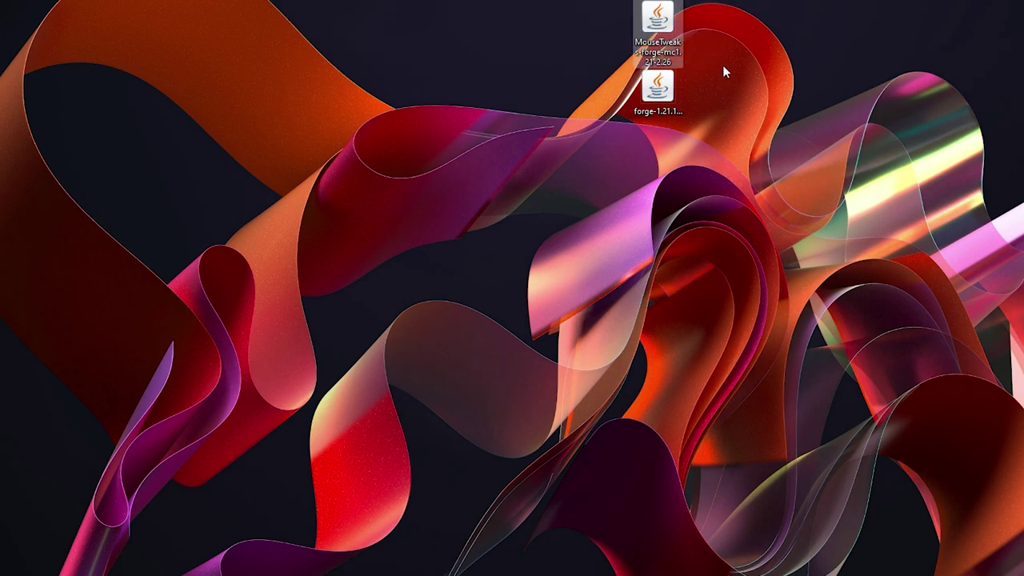
pyautogui.click(623, 10)
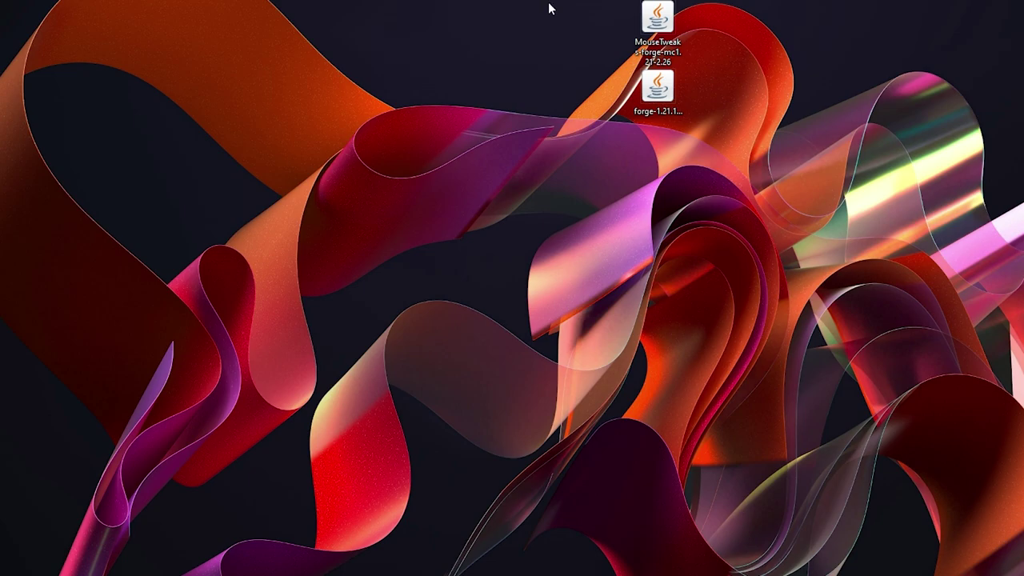
# Step: Open the forge-1.21.1 installer jar on the desktop with Java
pyautogui.click(647, 95)
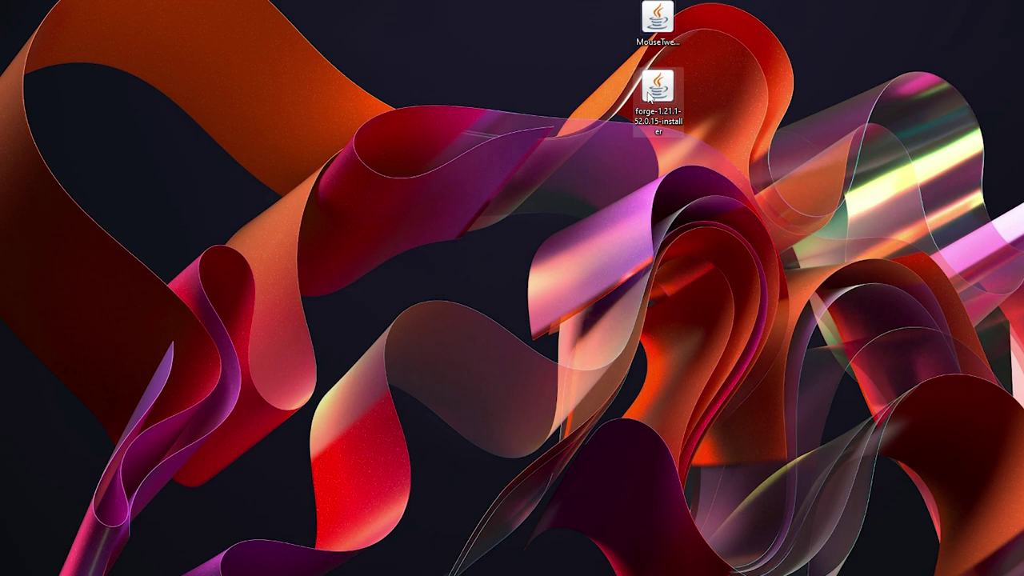
pyautogui.rightClick(648, 96)
pyautogui.moveTo(682, 159)
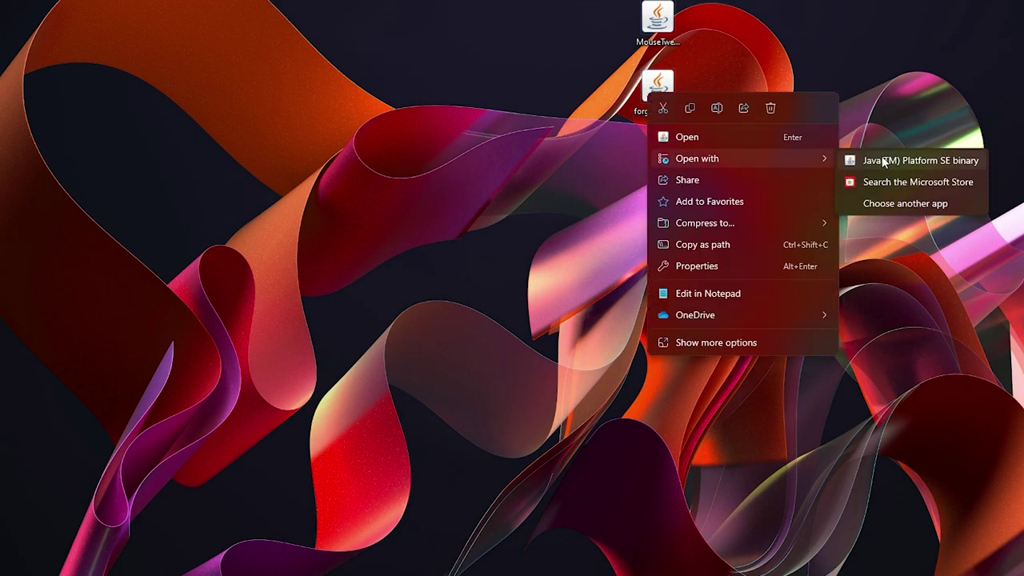
pyautogui.click(889, 160)
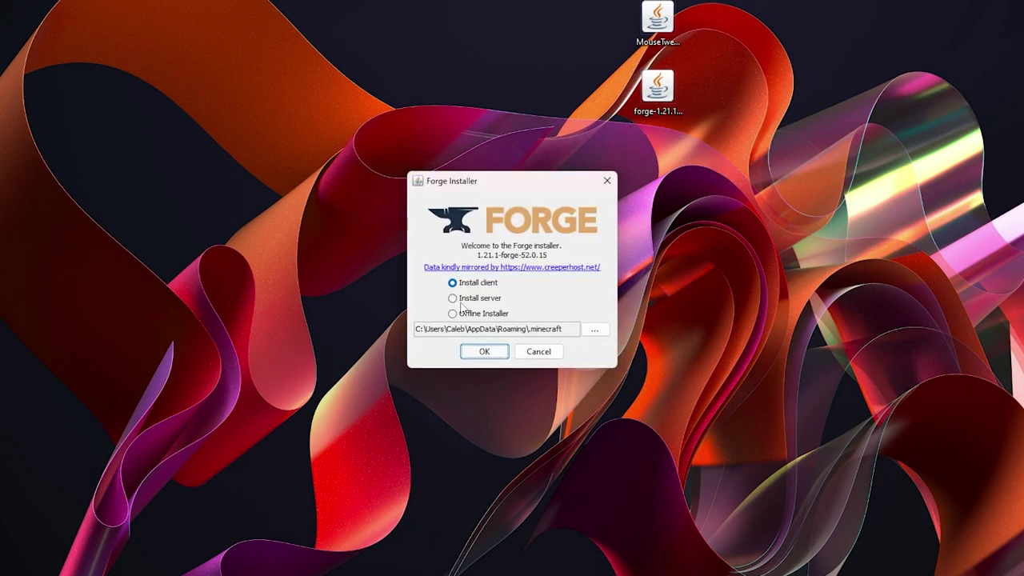
# Step: Install the Forge 1.21.1-forge-52.0.15 client, then delete the installer jar from the desktop
pyautogui.click(483, 352)
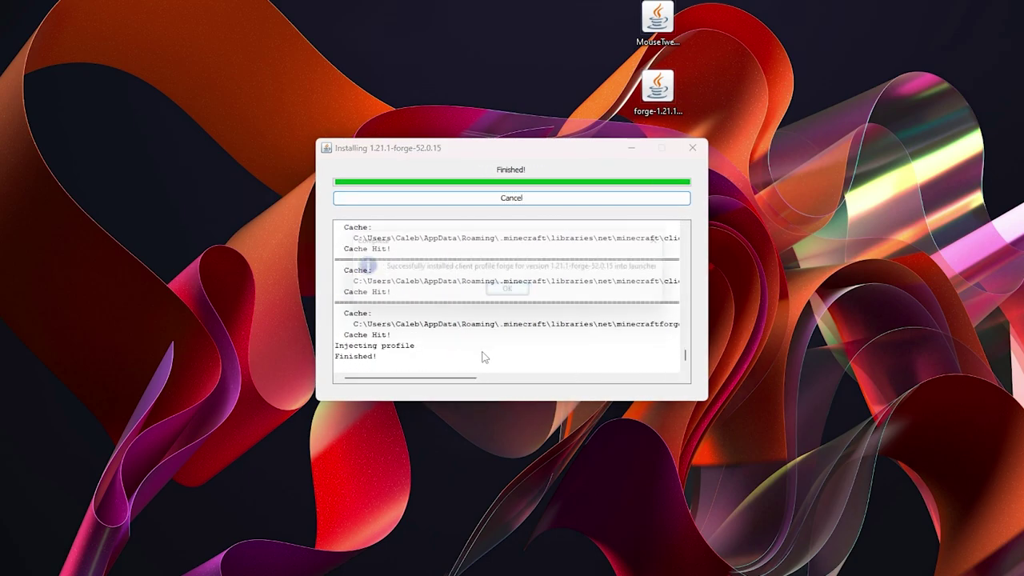
pyautogui.click(511, 292)
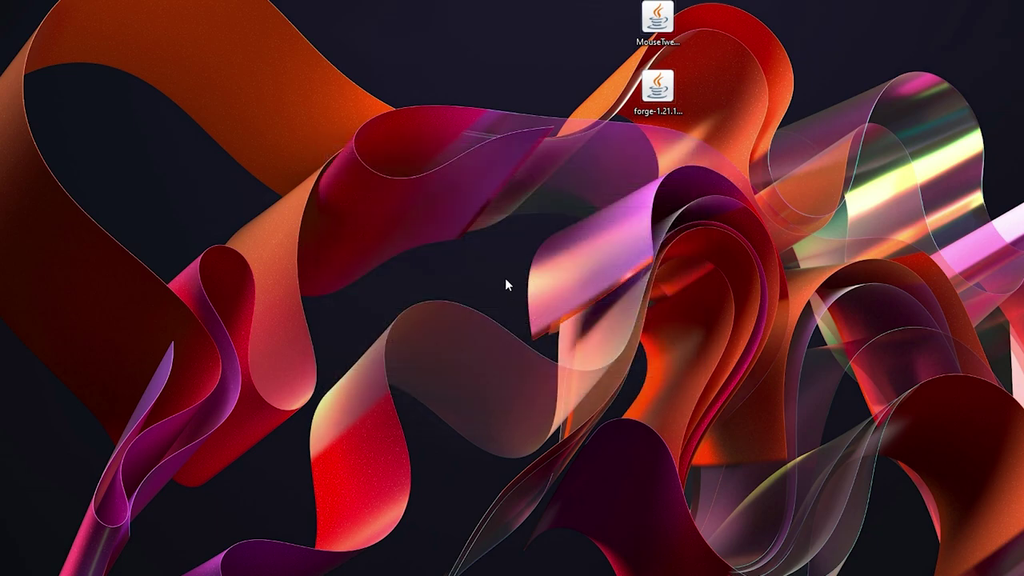
pyautogui.click(661, 98)
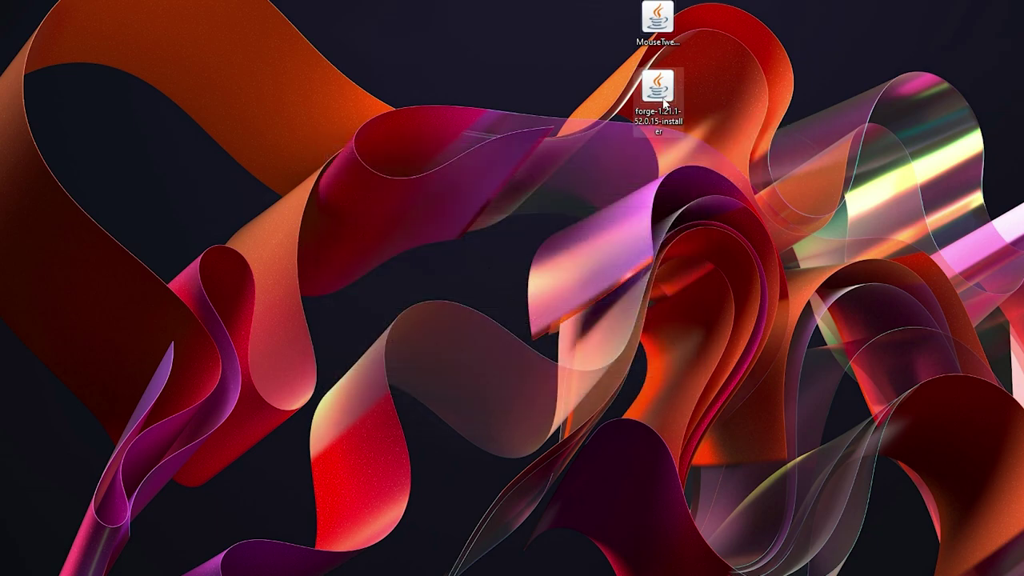
pyautogui.press('Delete')
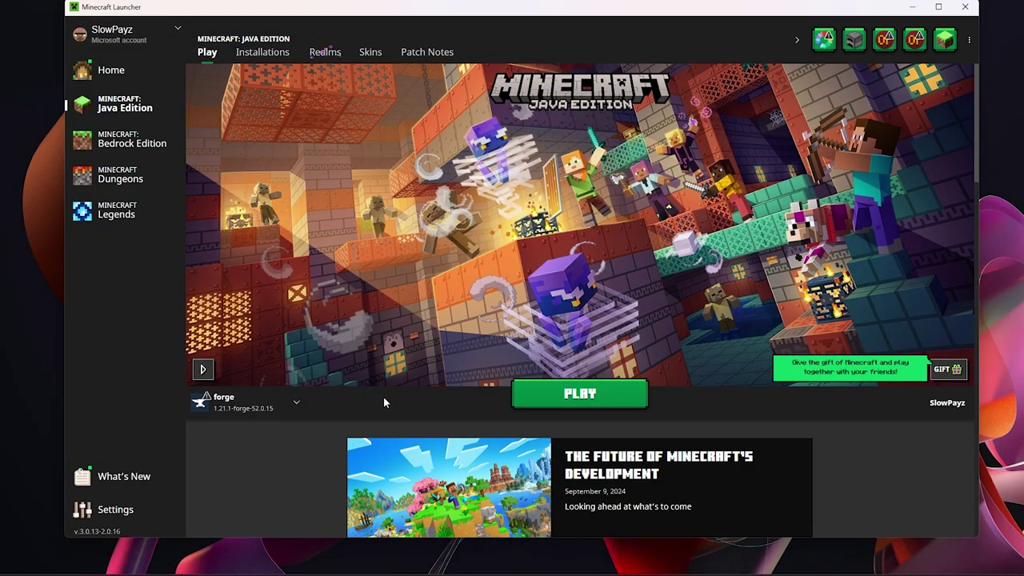
# Step: Choose the forge 1.21.1-forge-52.0.15 installation in the dropdown beside Play
pyautogui.moveTo(224, 401)
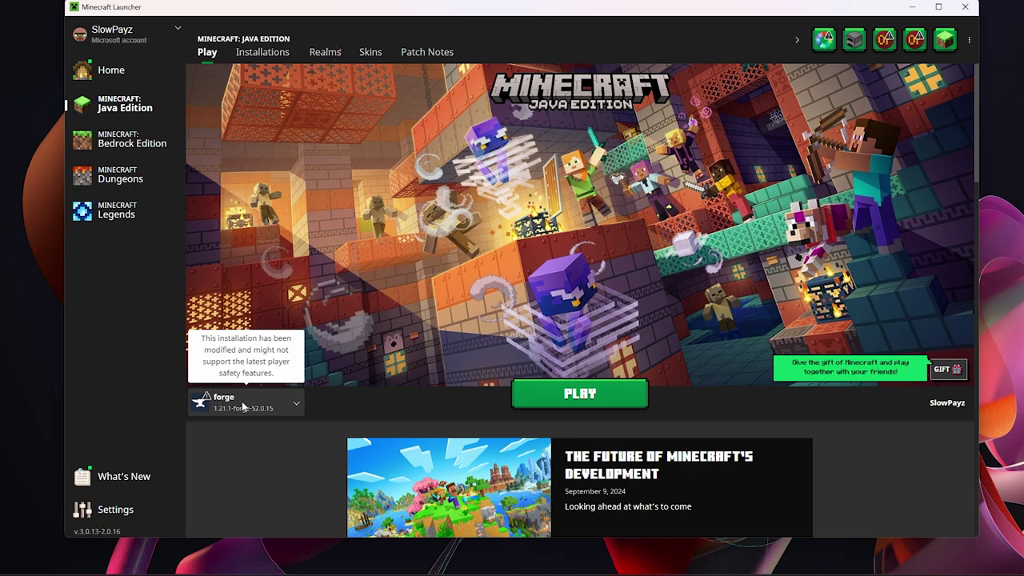
pyautogui.click(296, 404)
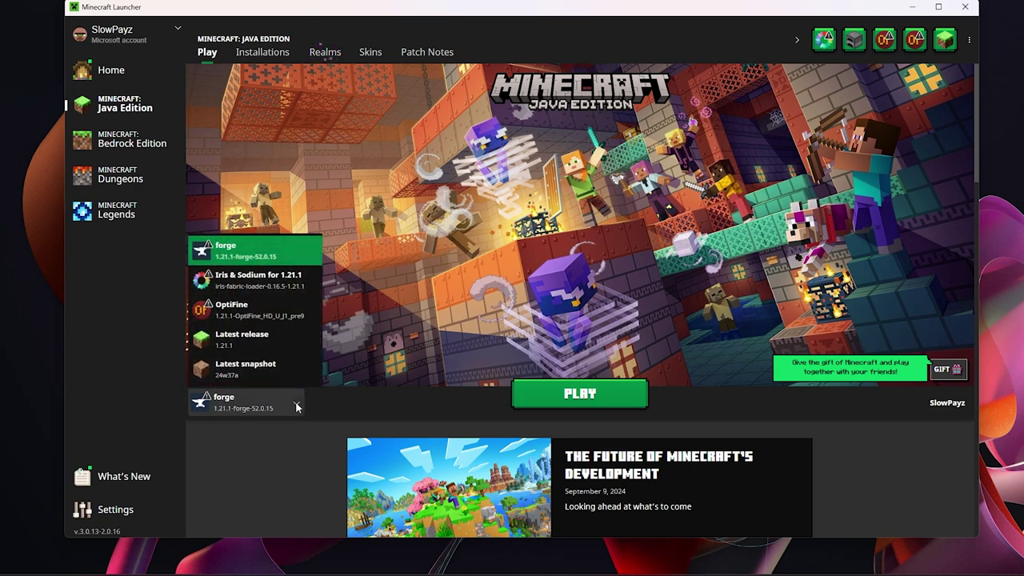
pyautogui.click(242, 255)
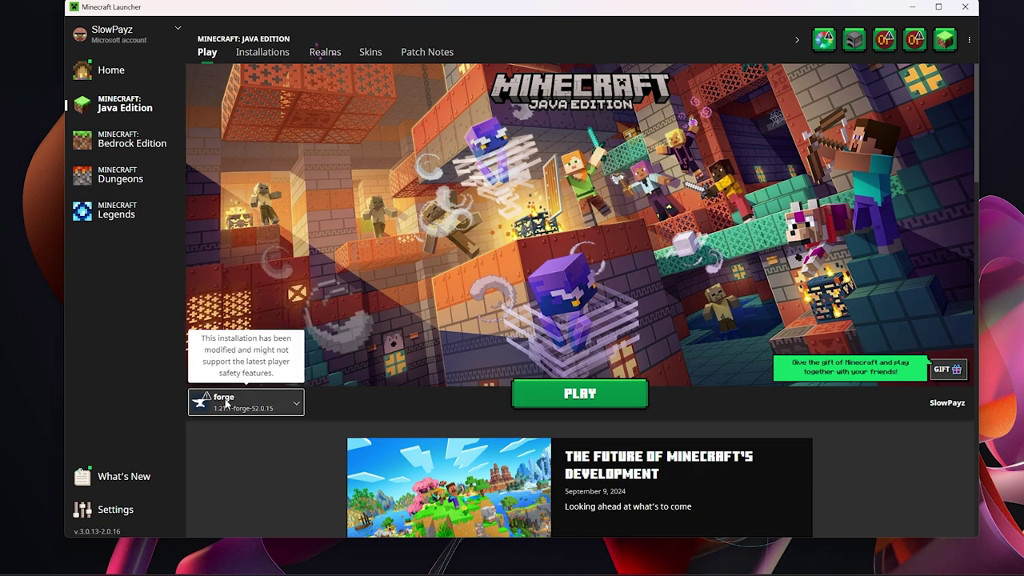
# Step: Open the Installations list and toggle the Modded filter off and back on
pyautogui.click(256, 58)
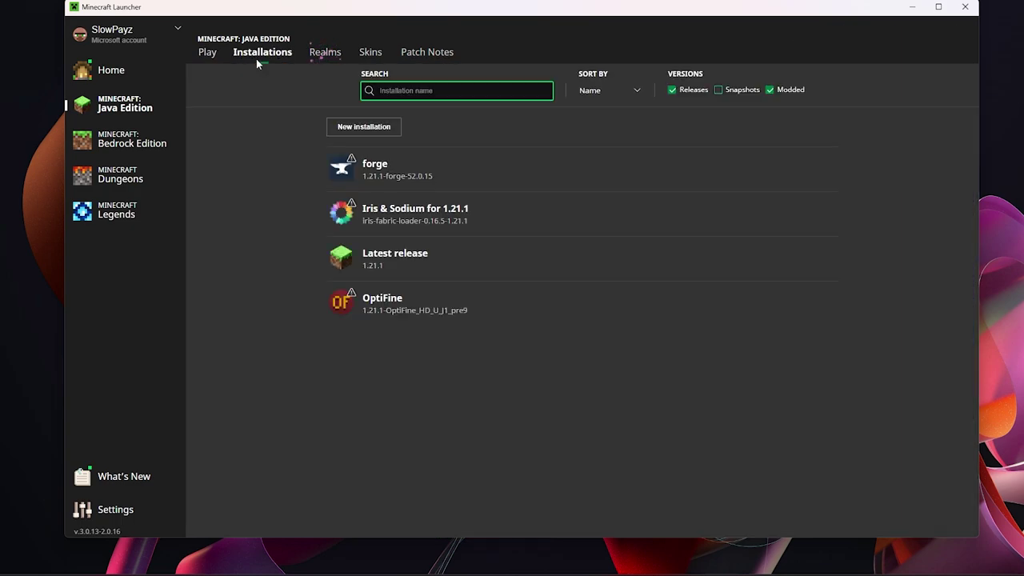
pyautogui.click(770, 90)
pyautogui.click(770, 90)
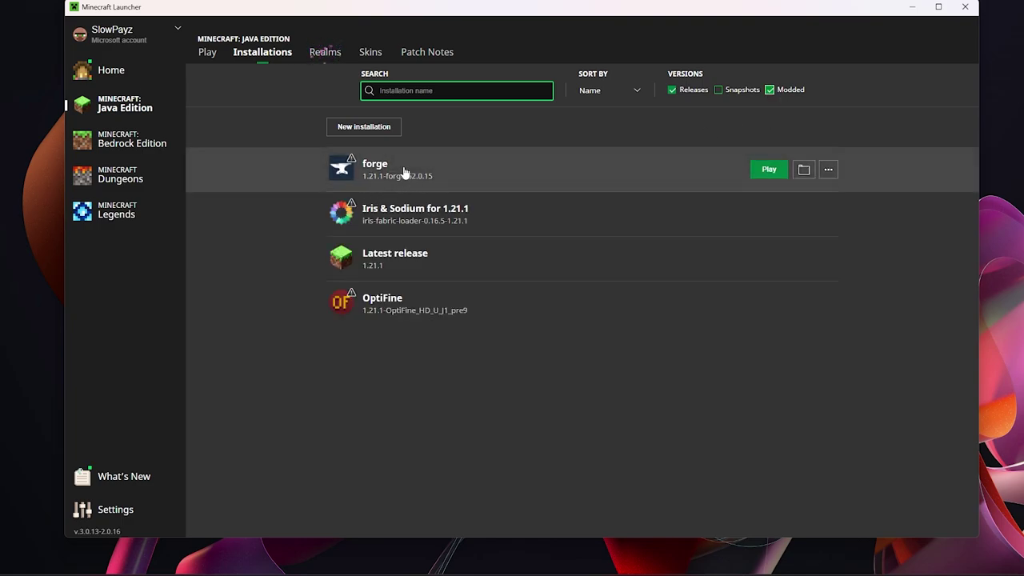
# Step: Start a new installation with version release 1.21.1-forge-52.0.15, then leave the form
pyautogui.click(366, 129)
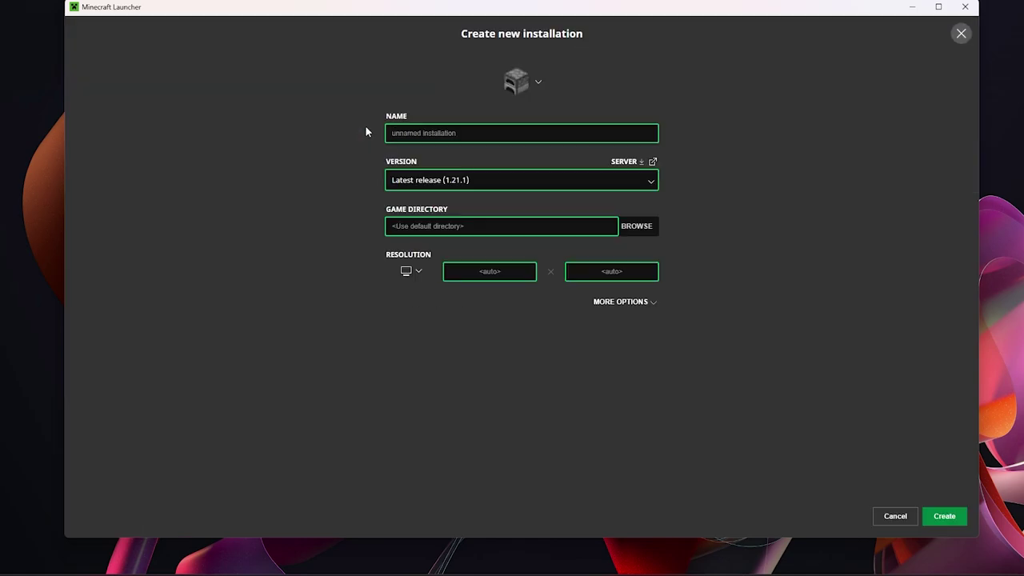
pyautogui.click(416, 181)
pyautogui.write('for')
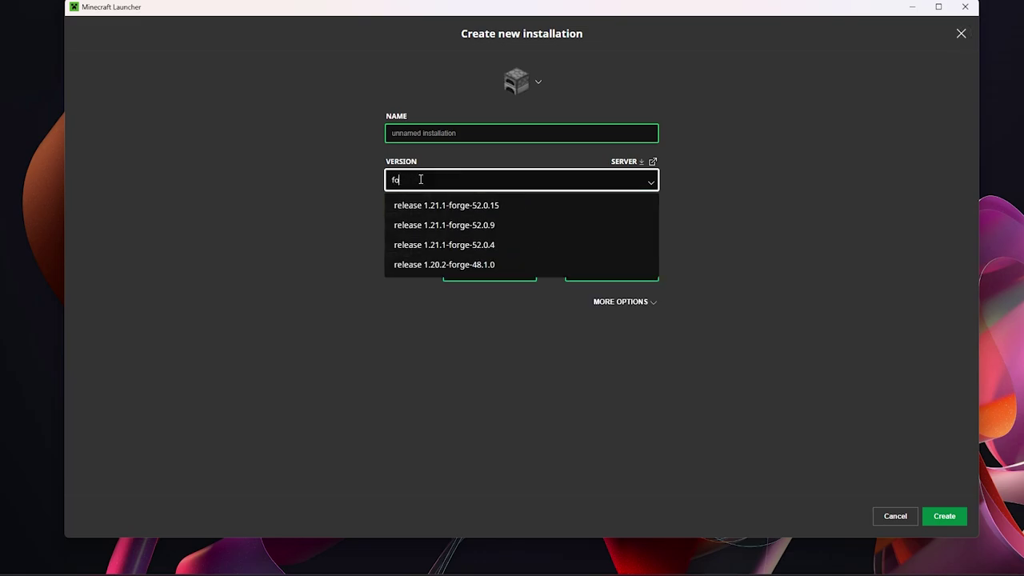
pyautogui.click(456, 210)
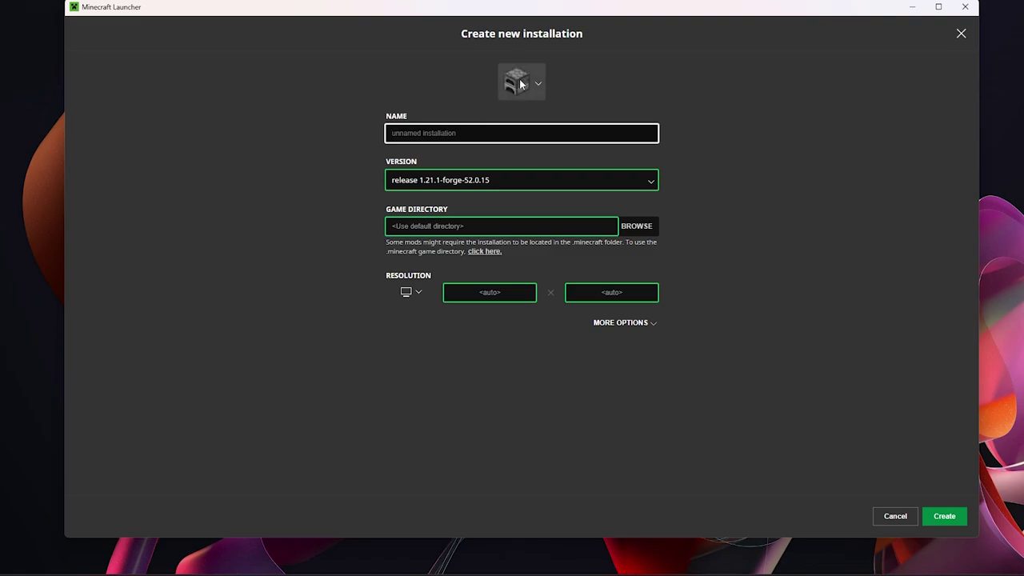
pyautogui.click(517, 83)
pyautogui.click(520, 86)
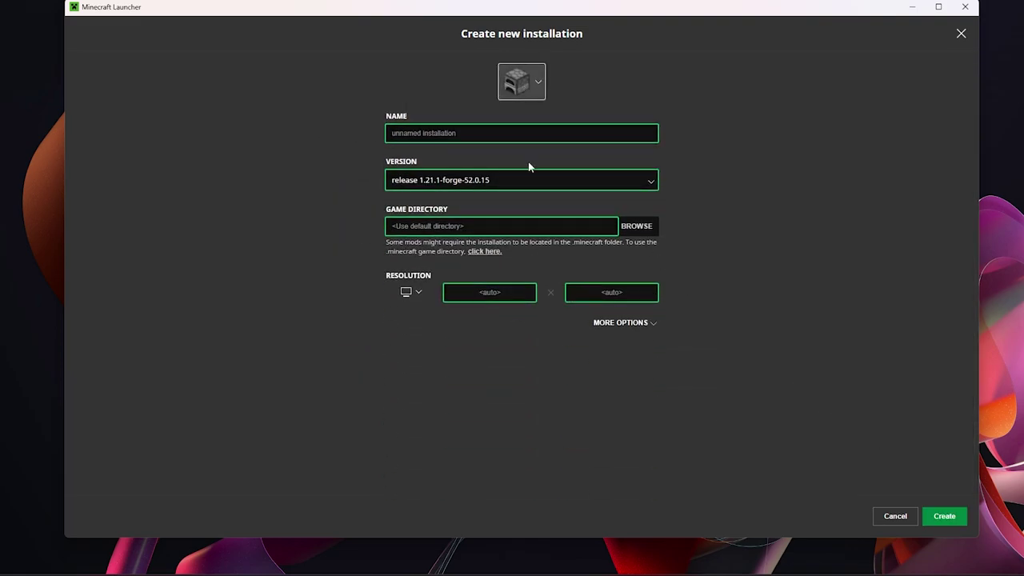
pyautogui.click(959, 34)
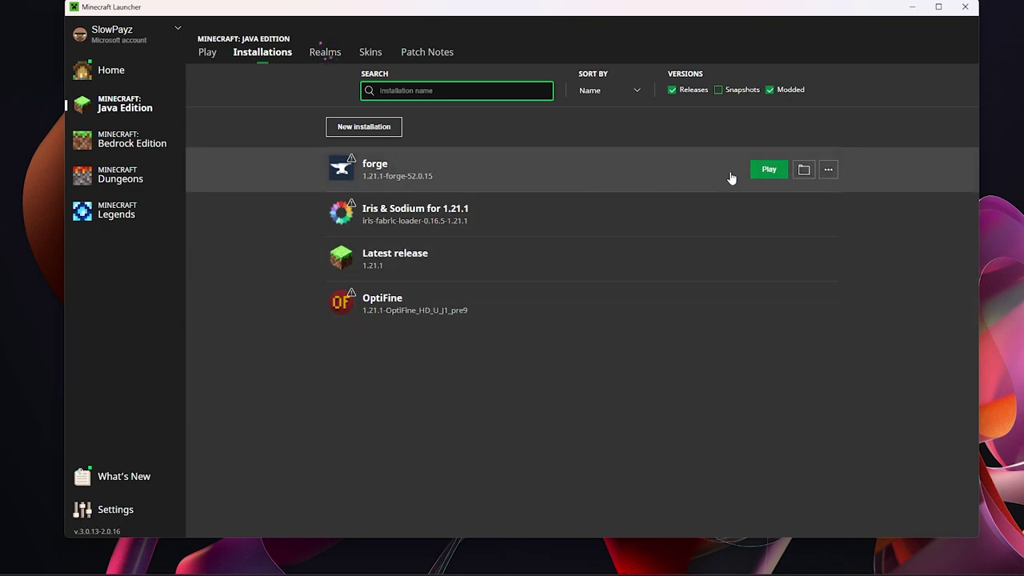
# Step: Open the forge installation's .minecraft folder and create a new folder there
pyautogui.click(803, 171)
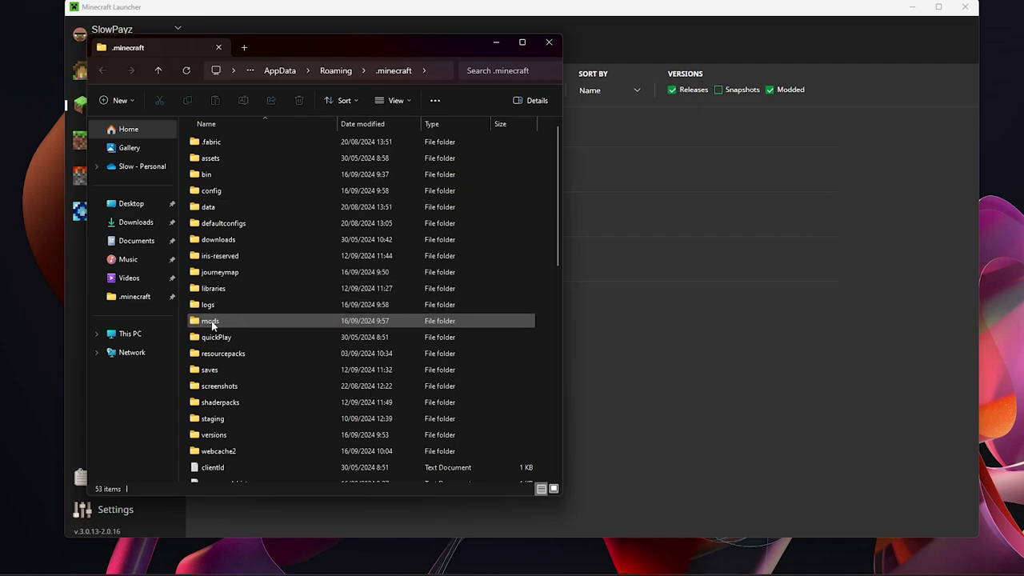
pyautogui.click(231, 319)
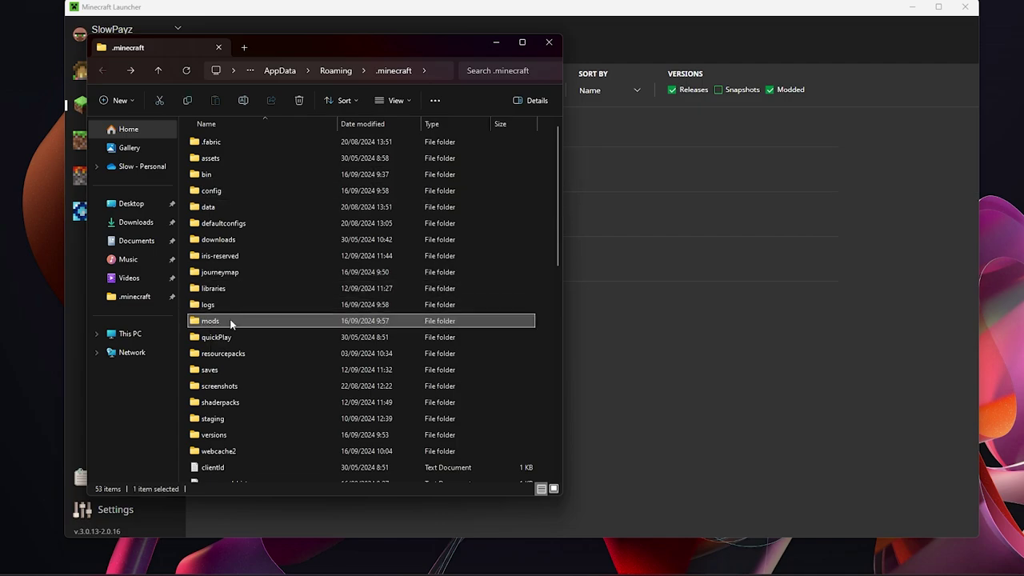
pyautogui.rightClick(543, 318)
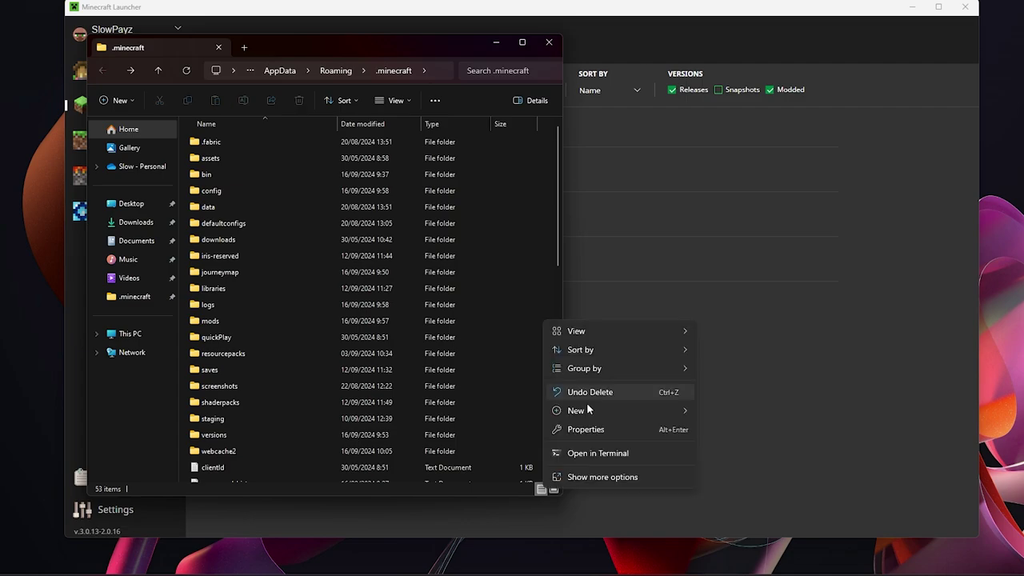
pyautogui.moveTo(586, 409)
pyautogui.click(729, 412)
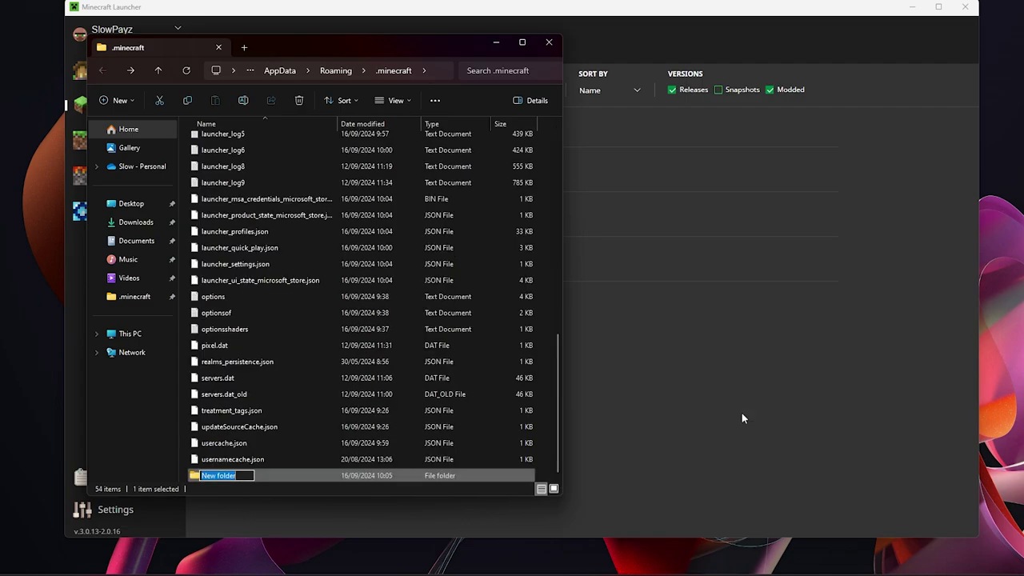
# Step: Name the new folder, delete the mistaken 'mo' folder, and open the mods folder
pyautogui.press('BackSpace')
pyautogui.write('mod')
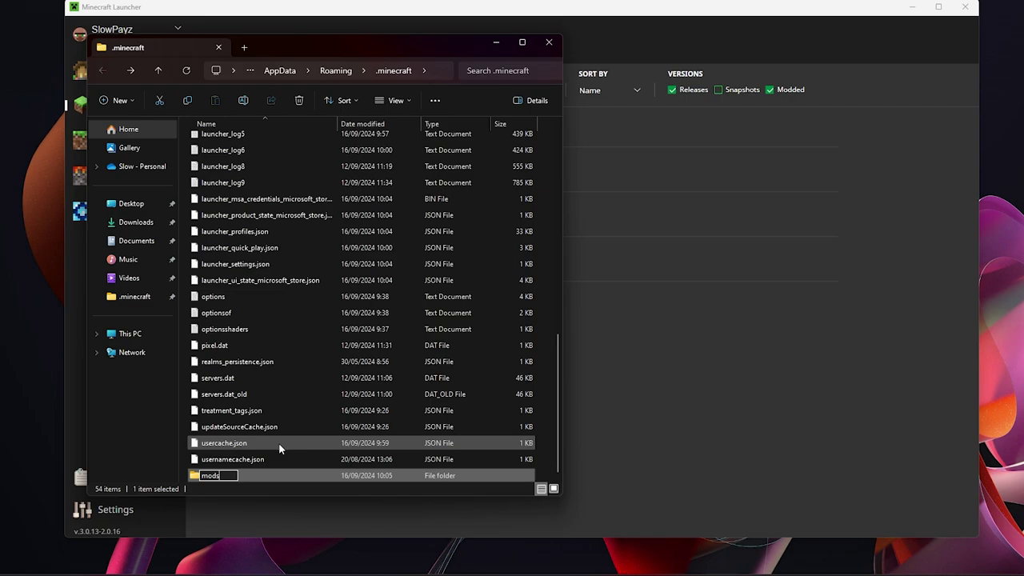
pyautogui.write('s')
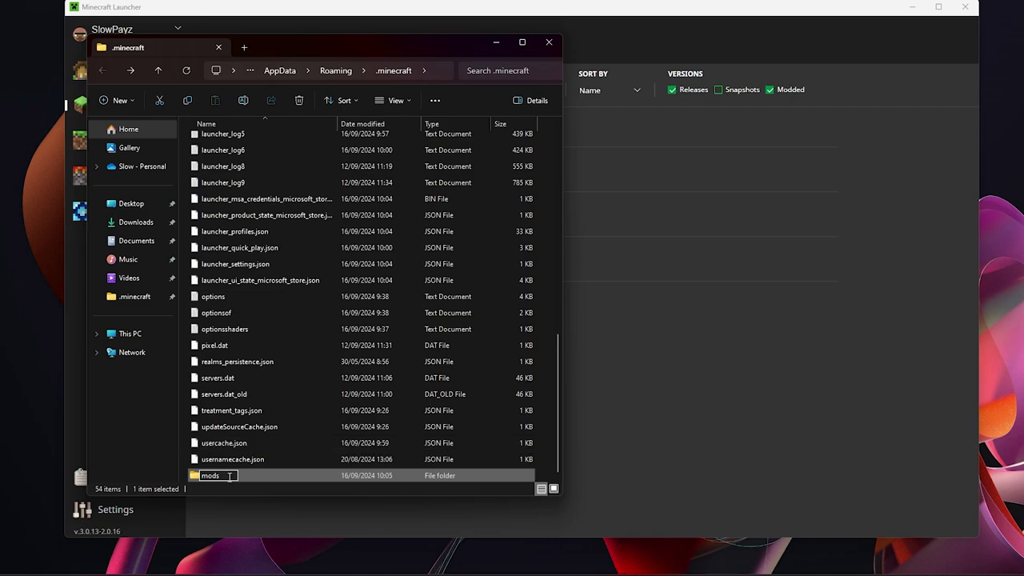
pyautogui.press('BackSpace')
pyautogui.press('BackSpace')
pyautogui.press('Return')
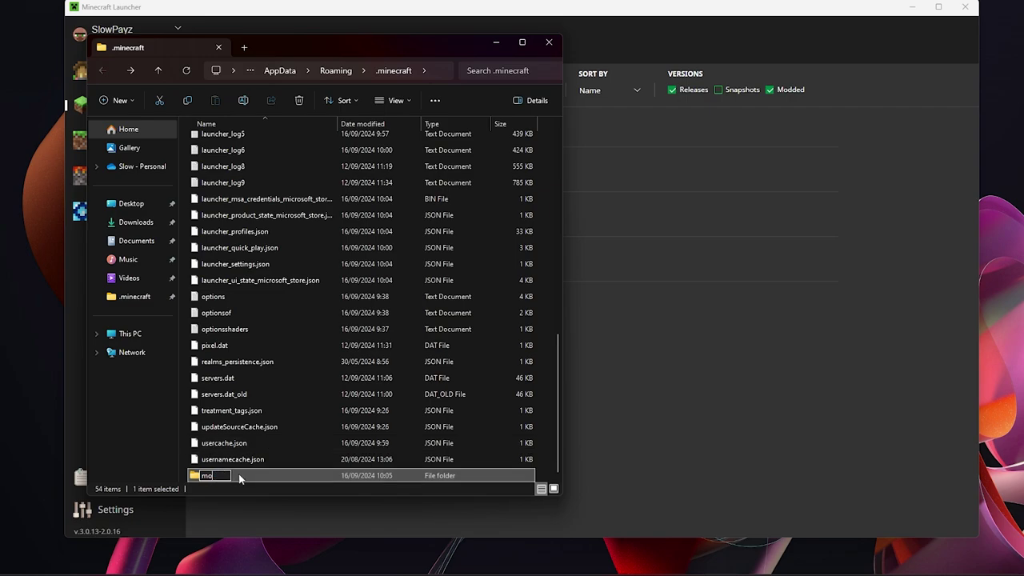
pyautogui.press('Delete')
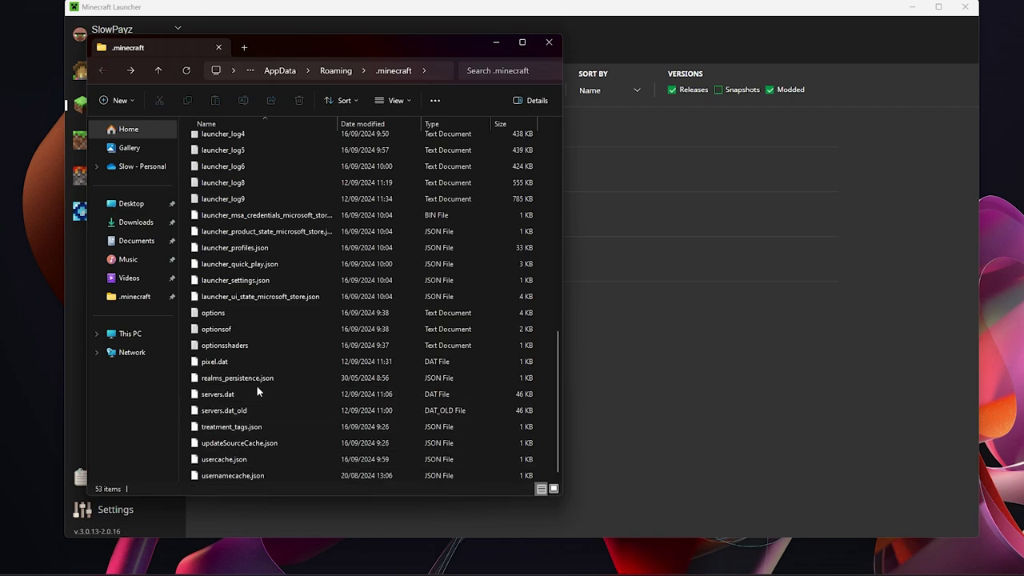
pyautogui.scroll(8, 256, 389)
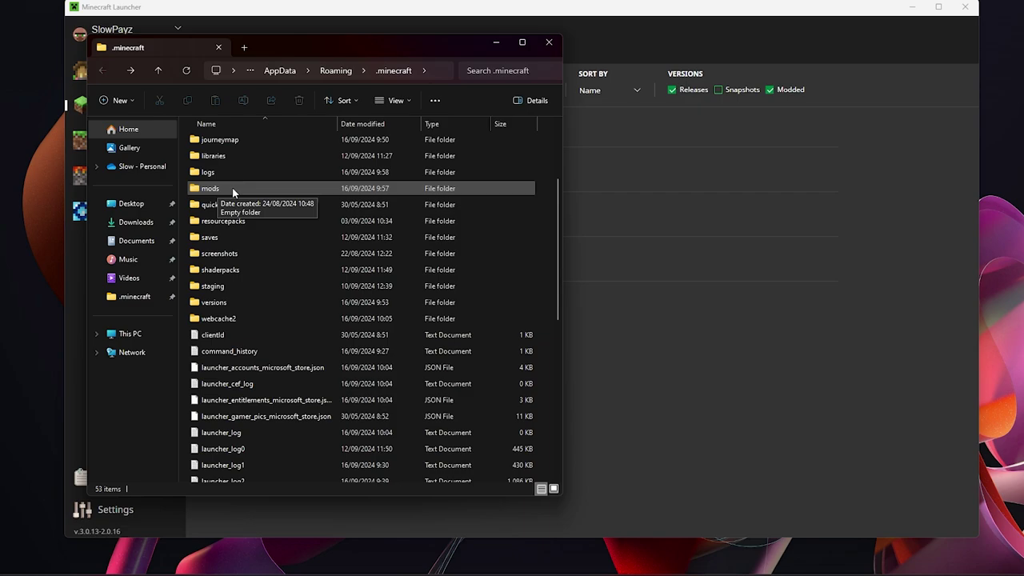
pyautogui.doubleClick(232, 189)
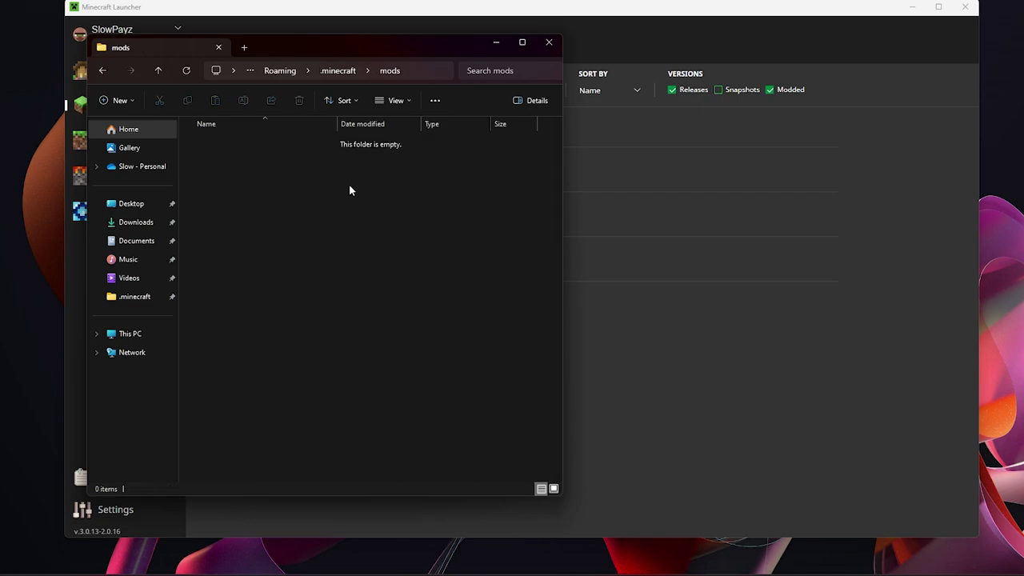
# Step: Drag the MouseTweaks-forge-mc1.21-2.26 jar into the mods folder and close the window
pyautogui.click(910, 7)
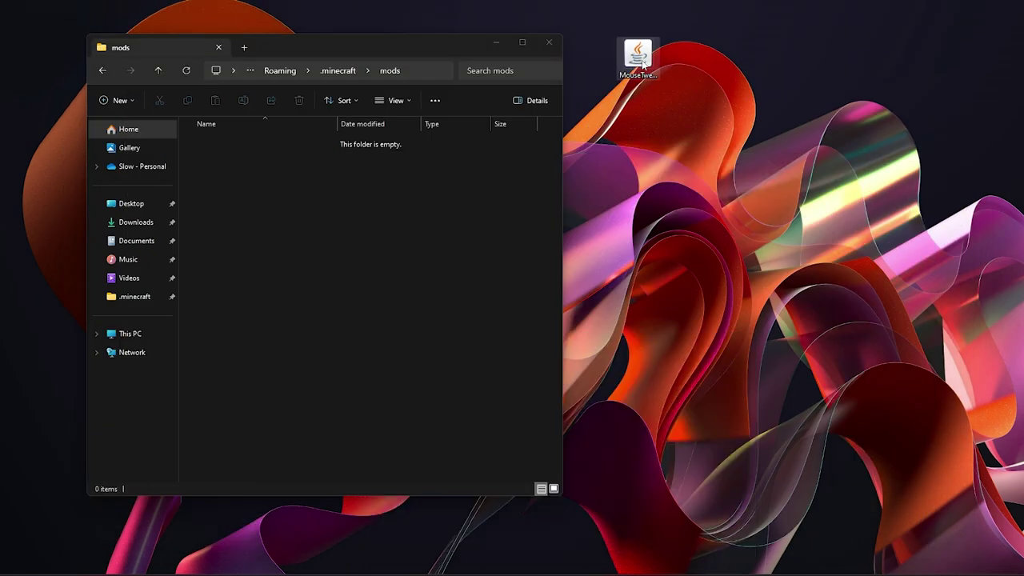
pyautogui.moveTo(642, 64); pyautogui.dragTo(267, 203)
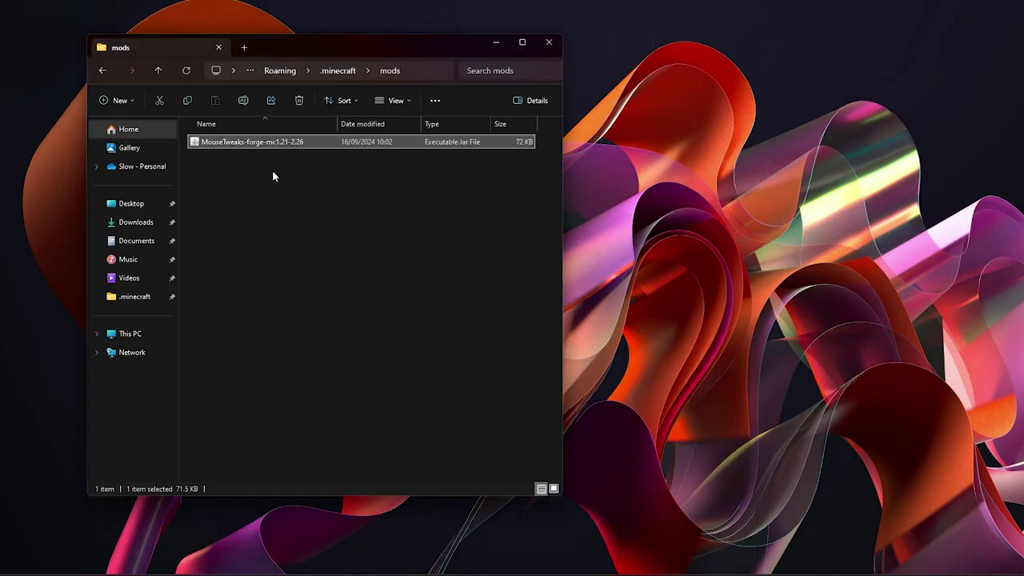
pyautogui.click(549, 45)
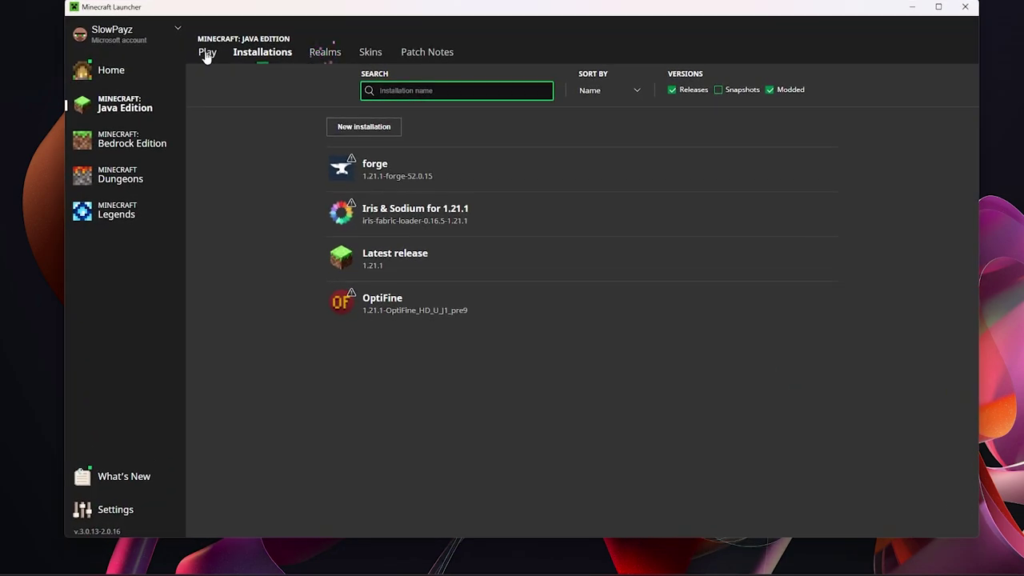
# Step: Play the forge profile and open the in-game Mods screen to confirm Mouse Tweaks 2.26 is loaded
pyautogui.click(207, 51)
pyautogui.click(559, 397)
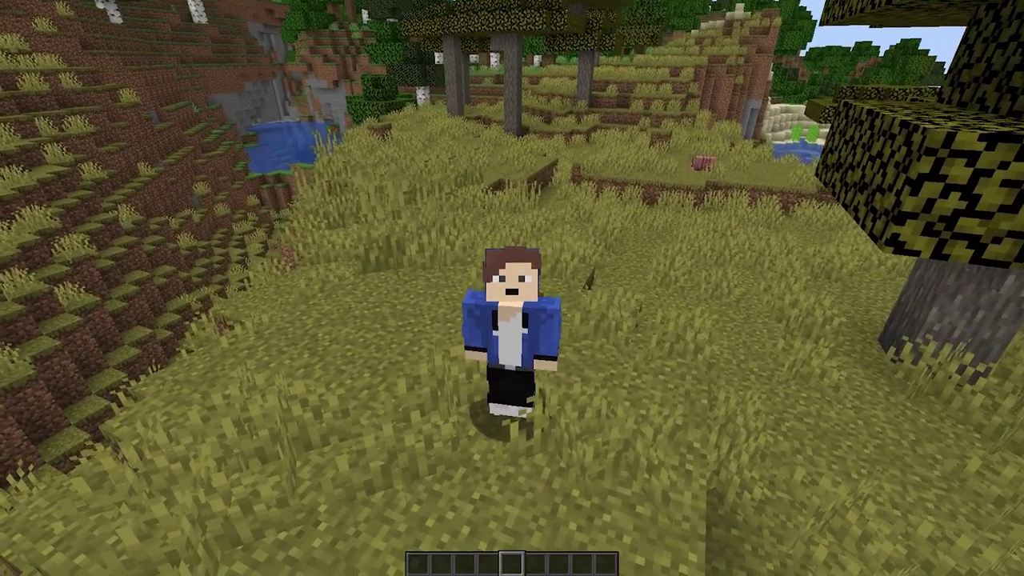
pyautogui.moveTo(512, 288)
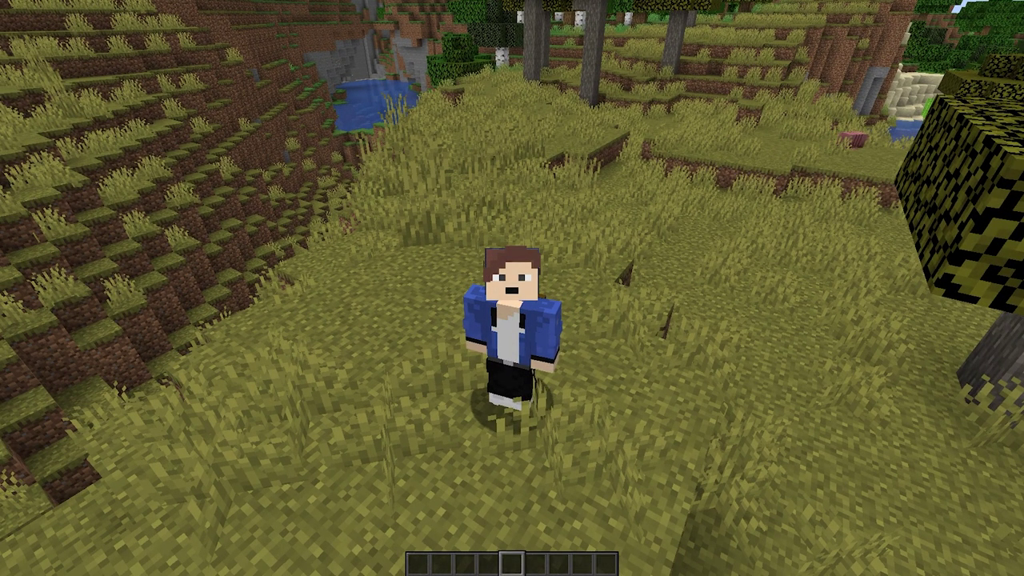
pyautogui.press('Escape')
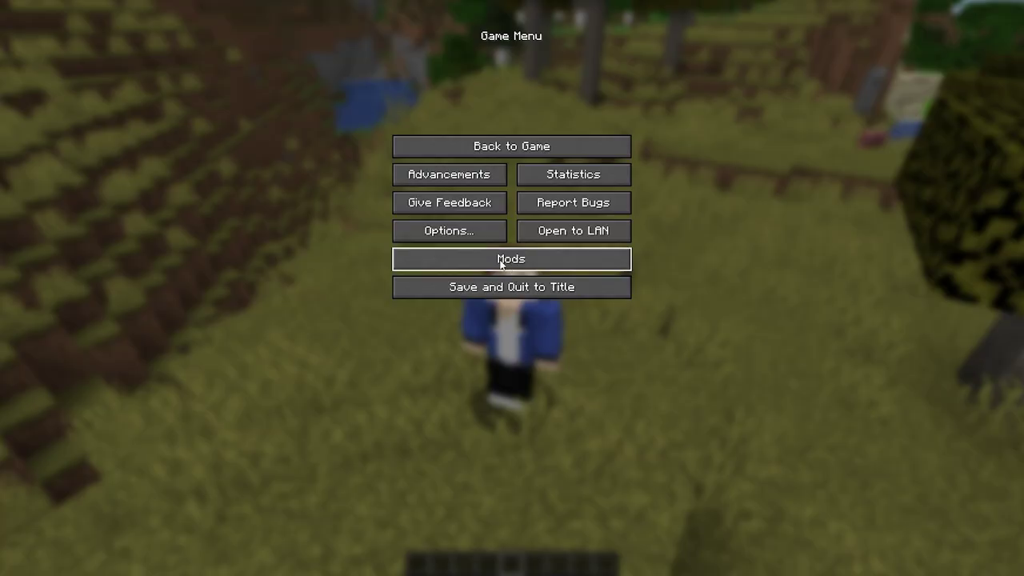
pyautogui.click(512, 264)
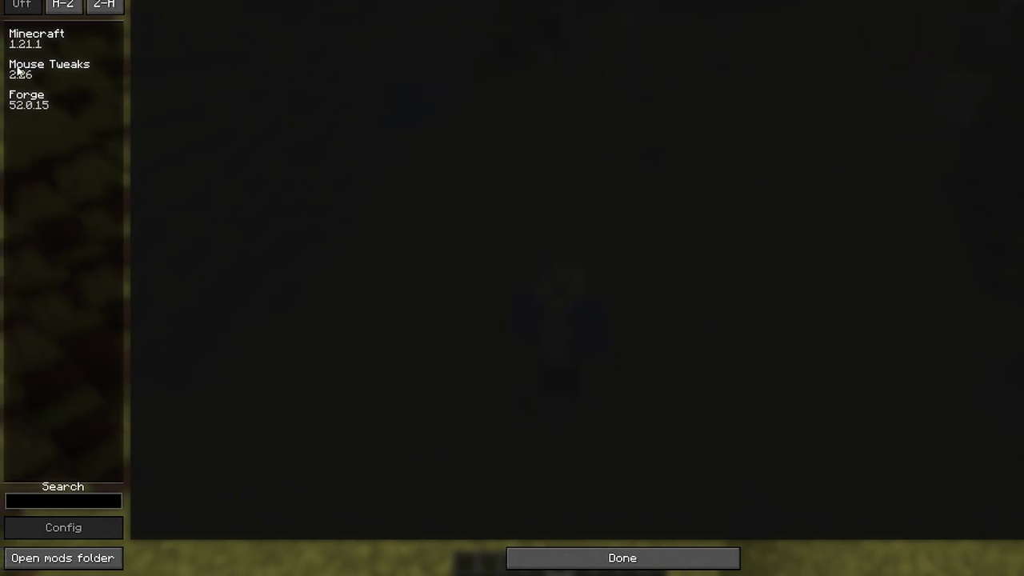
# Step: Close the Mods screen and download fabric-installer-1.0.1.exe for Windows from the Fabric site
pyautogui.press('Escape')
pyautogui.press('Escape')
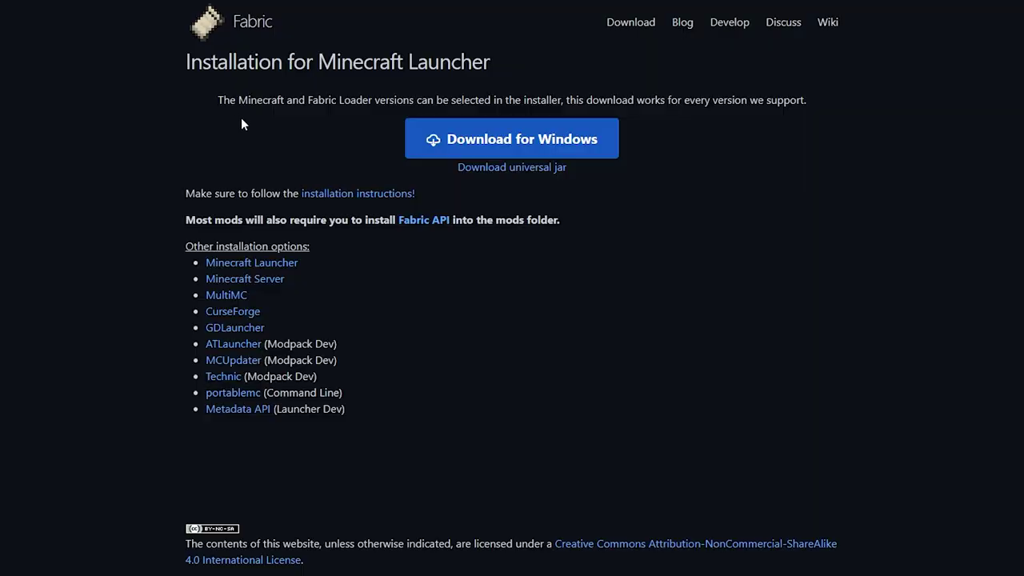
pyautogui.click(484, 142)
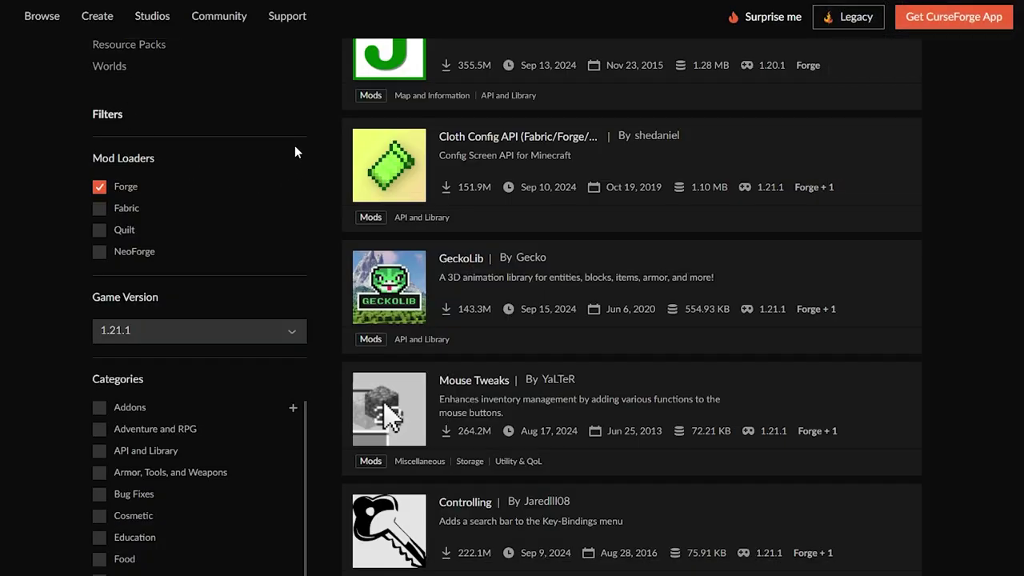
# Step: Filter the CurseForge mod list to Fabric mods instead of Forge
pyautogui.click(98, 210)
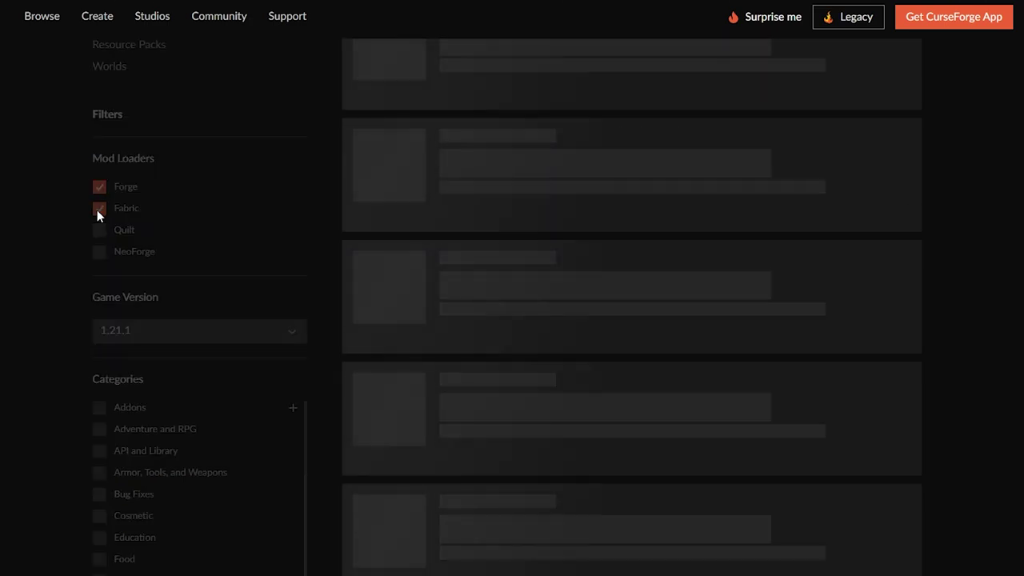
pyautogui.click(99, 189)
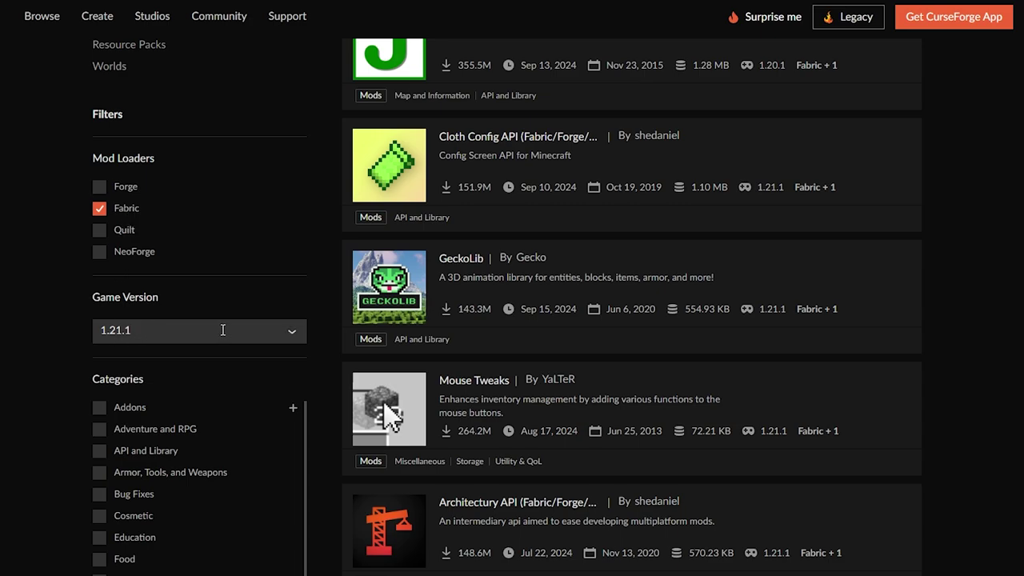
pyautogui.scroll(-2, 388, 219)
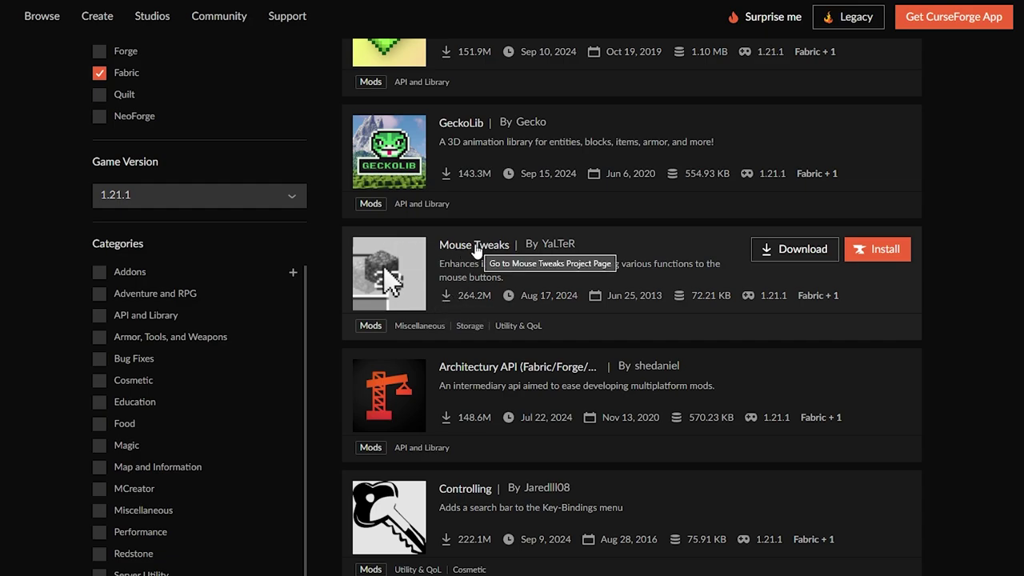
# Step: Download the Fabric 1.21+ Mouse Tweaks 2.26 file from the Mouse Tweaks Files list
pyautogui.click(476, 251)
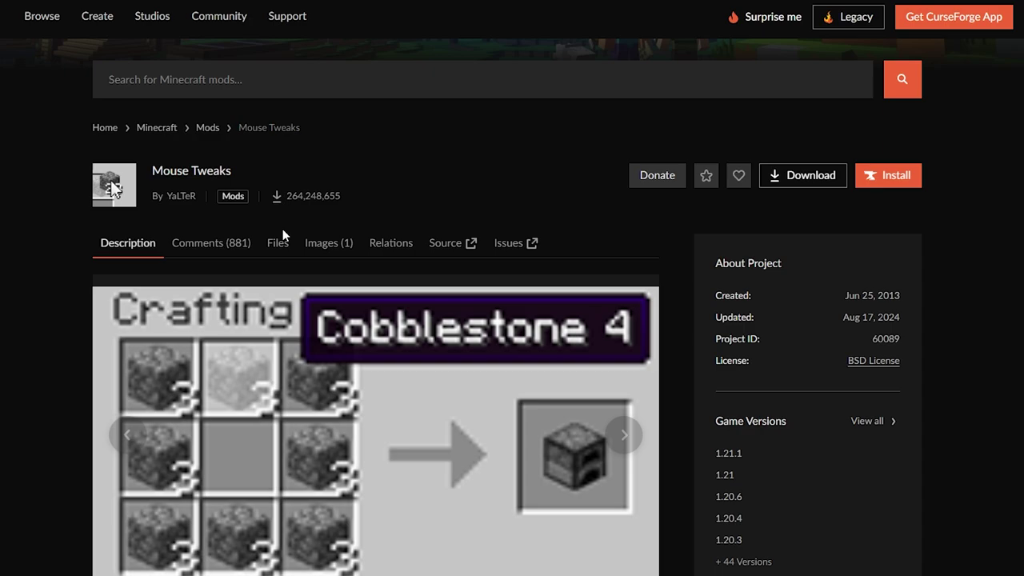
pyautogui.click(276, 244)
pyautogui.scroll(-5, 421, 203)
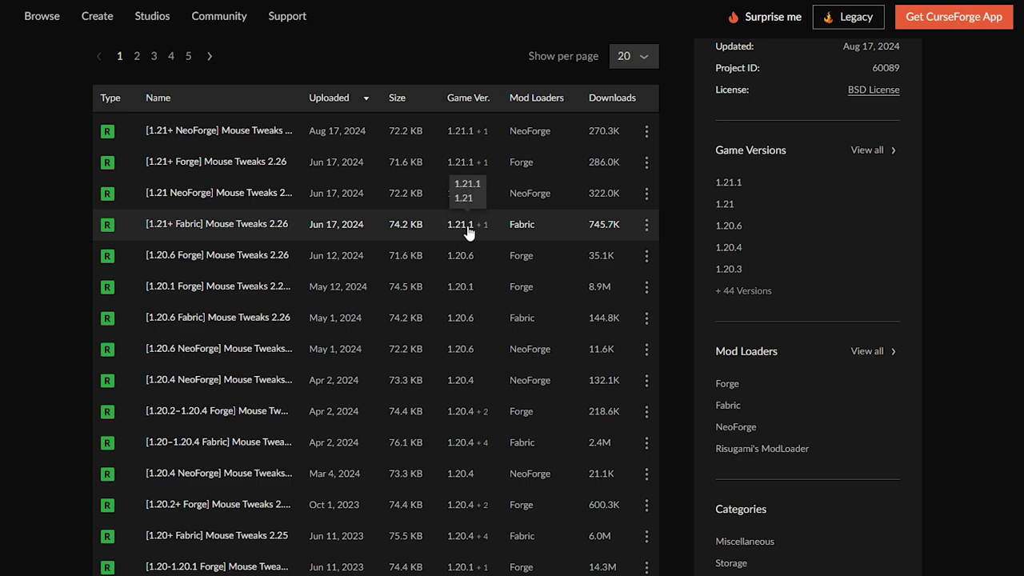
pyautogui.click(647, 226)
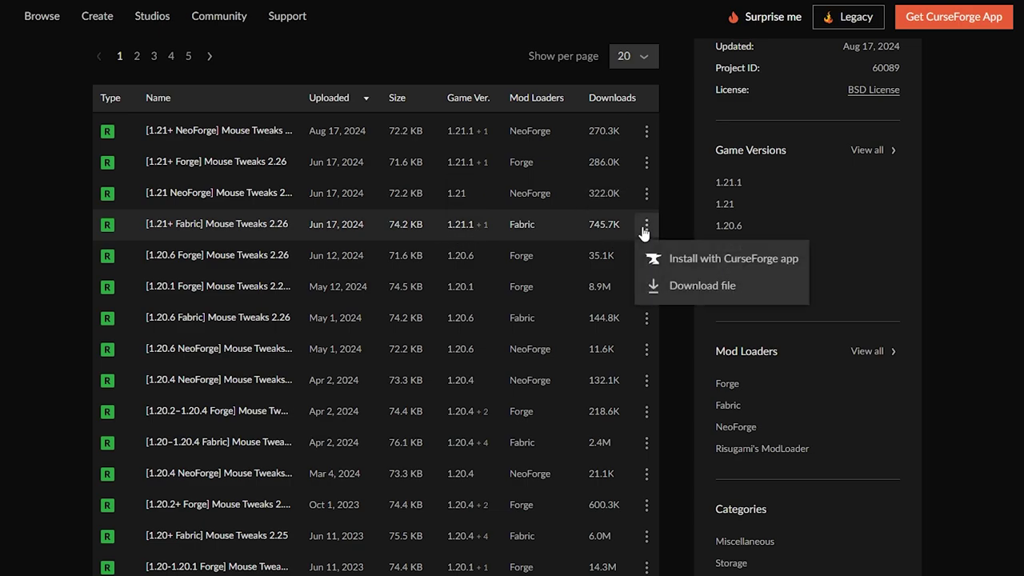
pyautogui.click(682, 290)
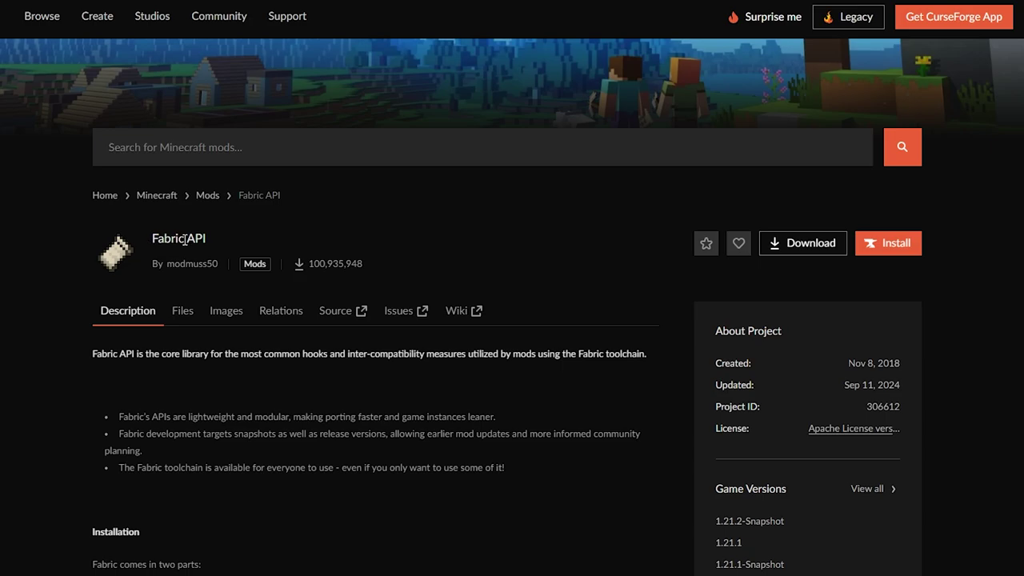
# Step: In Fabric API's Files list, trigger the download of the [1.21.1] 0.104.0+1.21.1 release
pyautogui.click(183, 312)
pyautogui.scroll(-3, 183, 315)
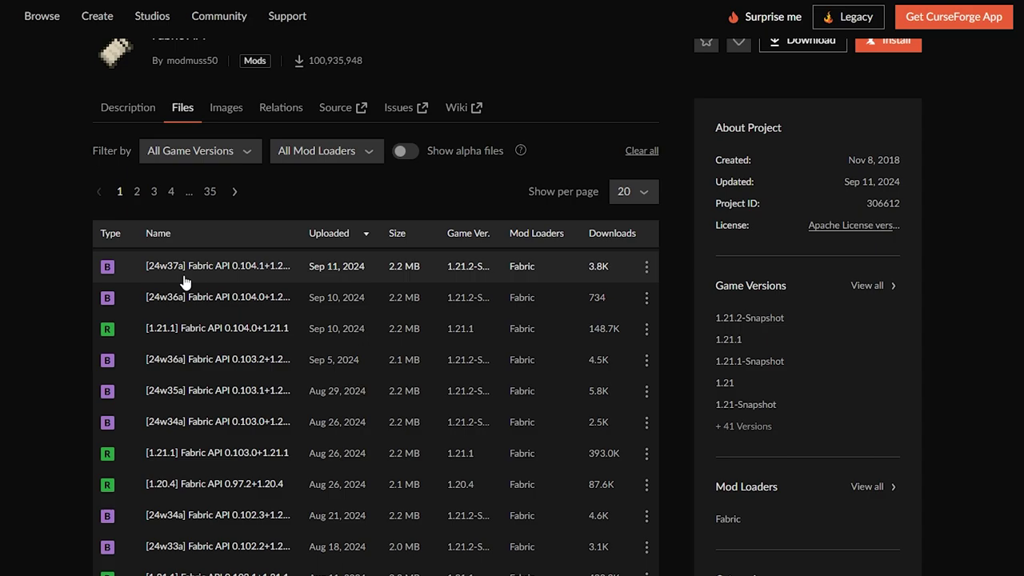
pyautogui.scroll(-1, 183, 282)
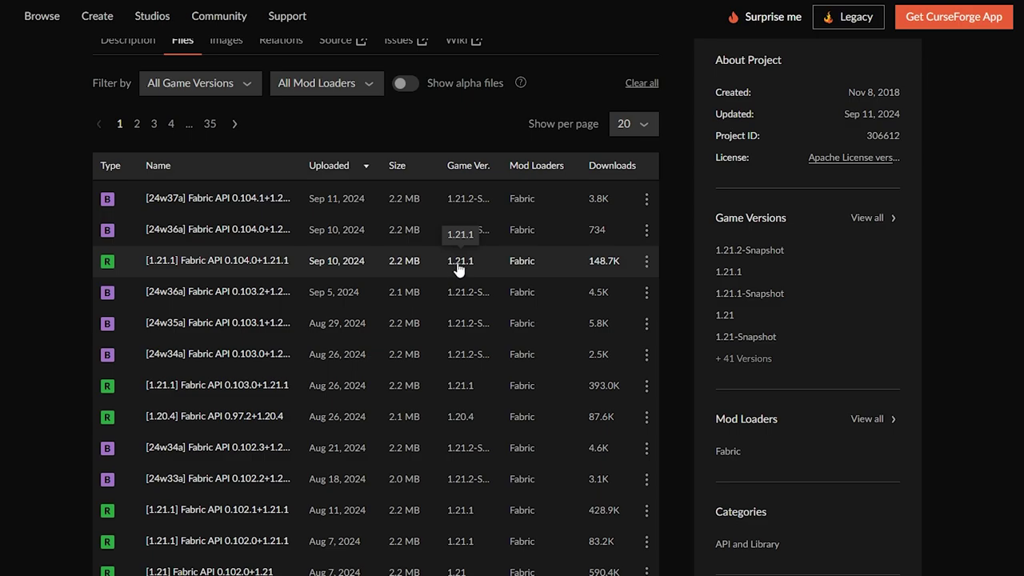
pyautogui.click(645, 266)
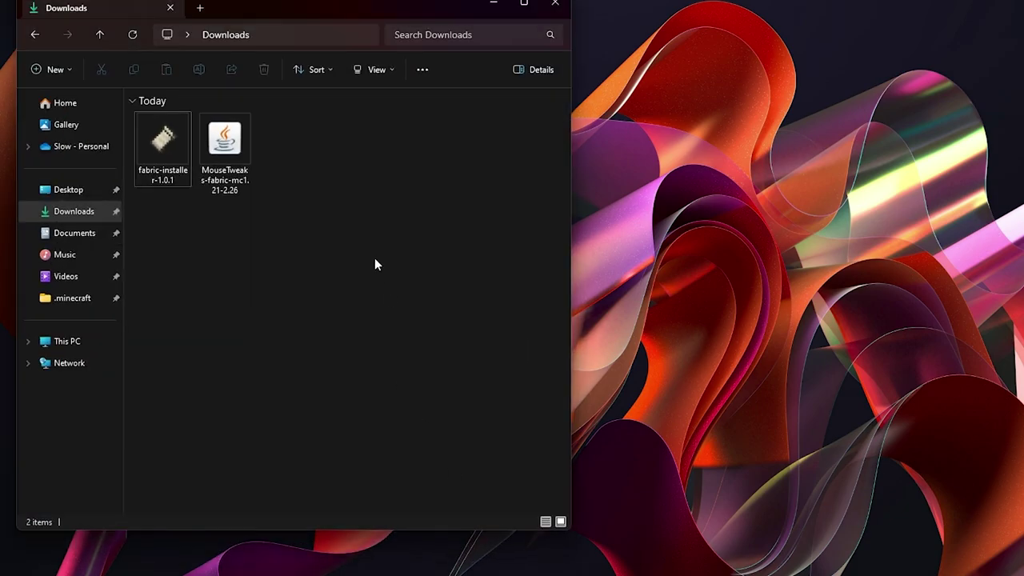
# Step: Drag fabric-installer-1.0.1 and MouseTweaks-fabric-mc1.21-2.26 onto the desktop, then close Downloads
pyautogui.moveTo(272, 210); pyautogui.dragTo(134, 111)
pyautogui.moveTo(224, 142); pyautogui.dragTo(688, 66)
pyautogui.click(560, 8)
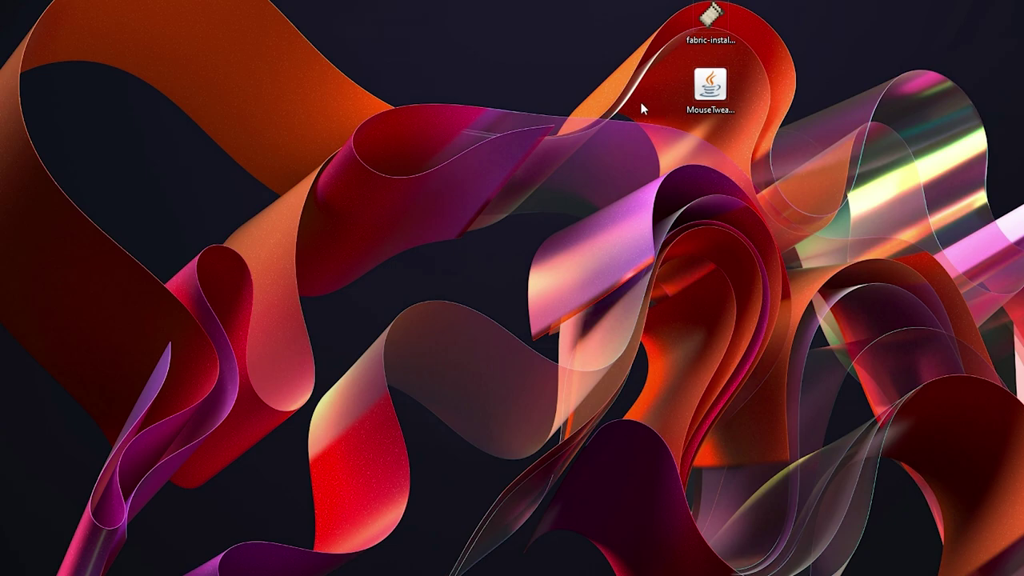
# Step: Run fabric-installer to install Fabric Loader 0.16.5 for Minecraft 1.21.1, then close it
pyautogui.doubleClick(711, 17)
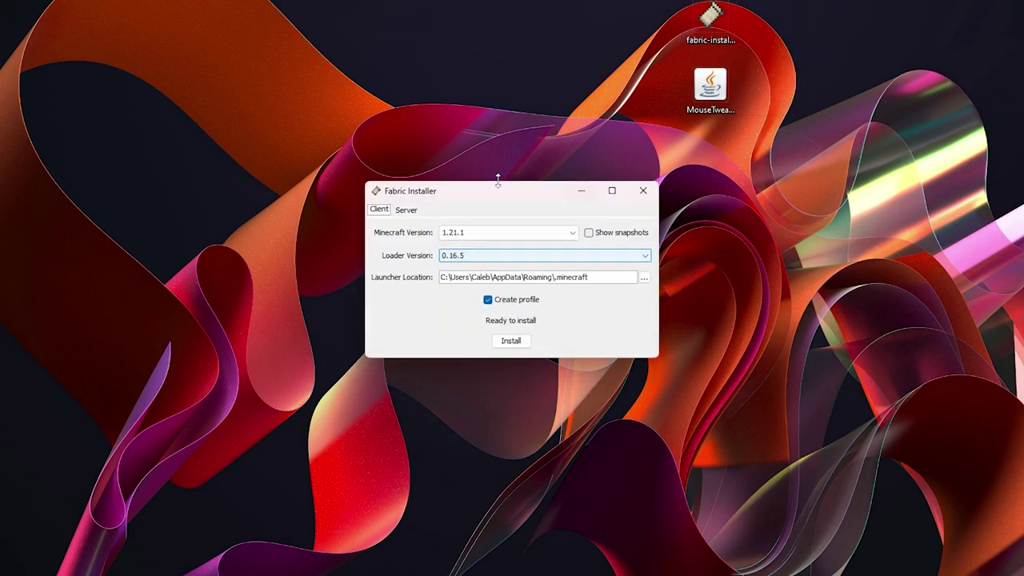
pyautogui.click(482, 233)
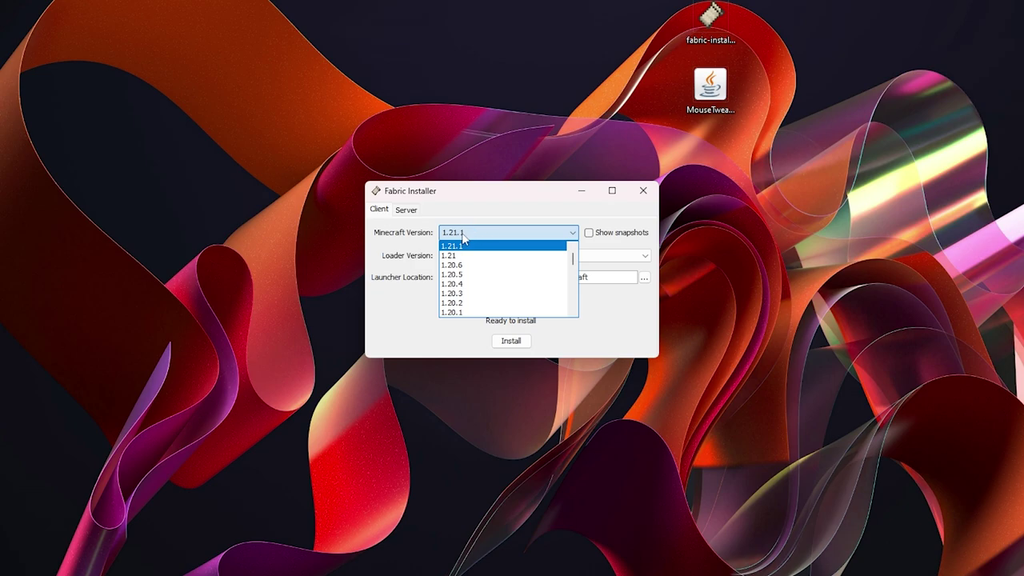
pyautogui.click(466, 234)
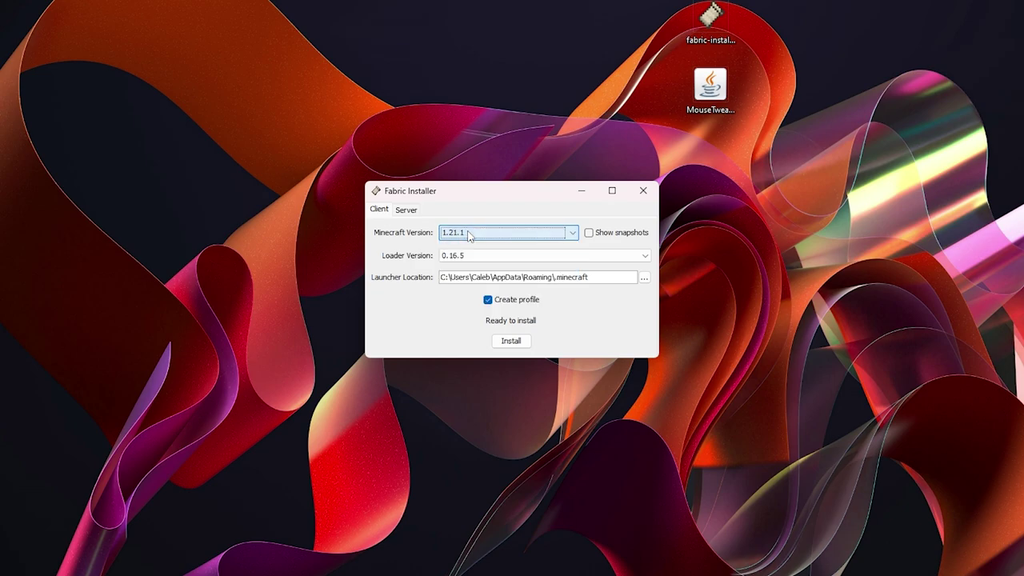
pyautogui.click(510, 342)
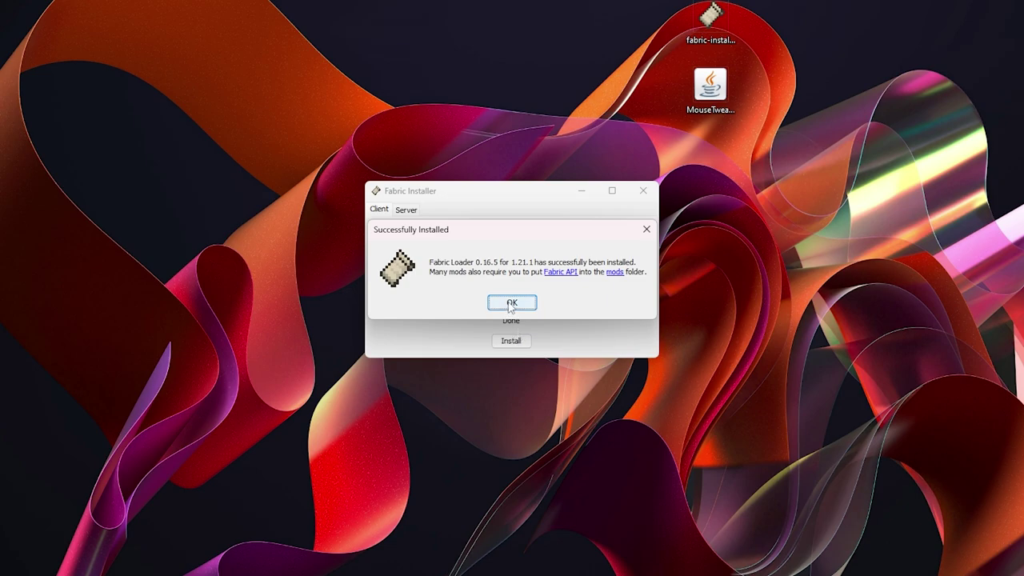
pyautogui.click(512, 305)
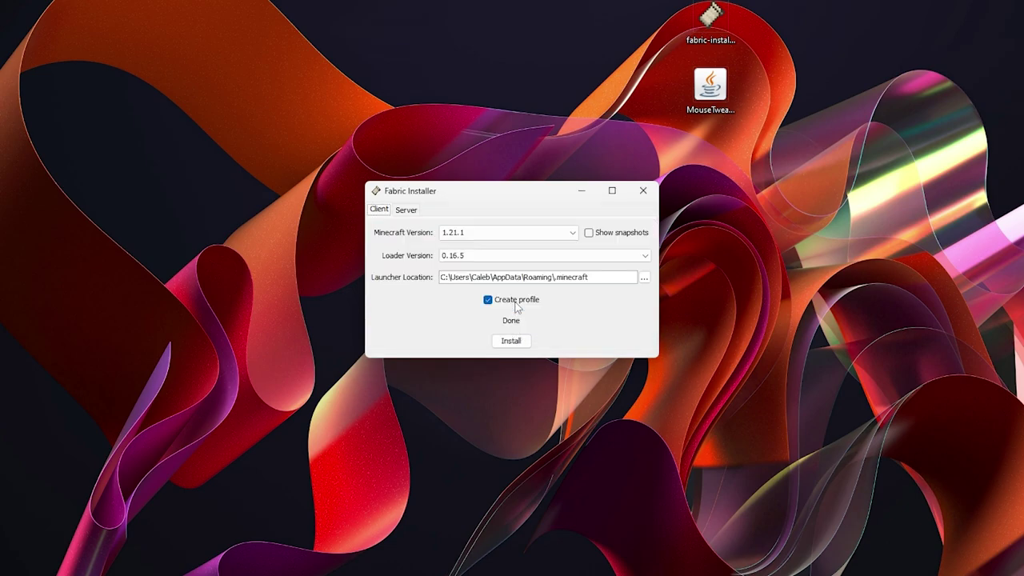
pyautogui.click(642, 191)
pyautogui.moveTo(710, 20); pyautogui.dragTo(401, 24)
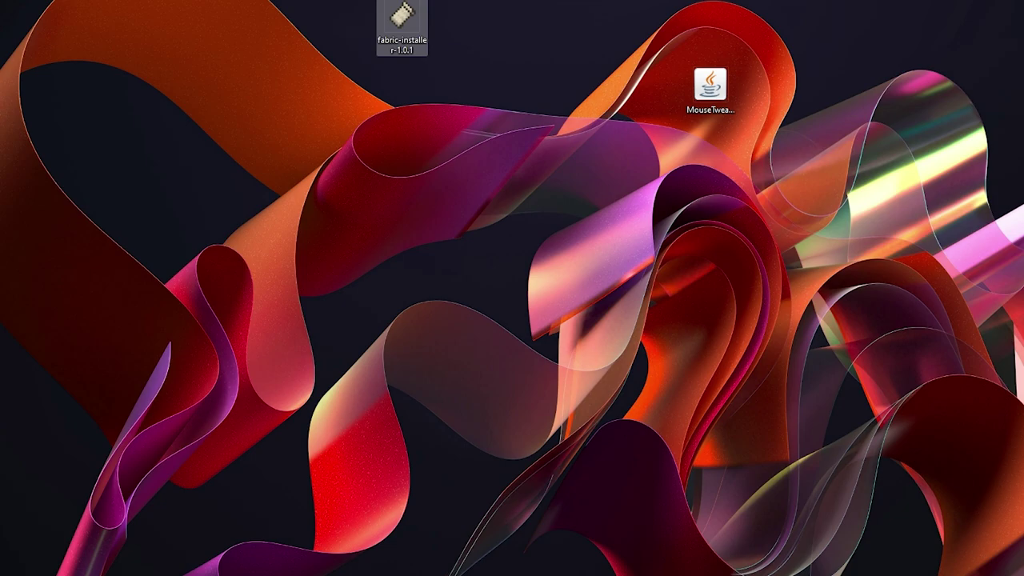
# Step: Delete the Fabric installer from the desktop and check fabric-loader-1.21.1 appears under Installations
pyautogui.press('Delete')
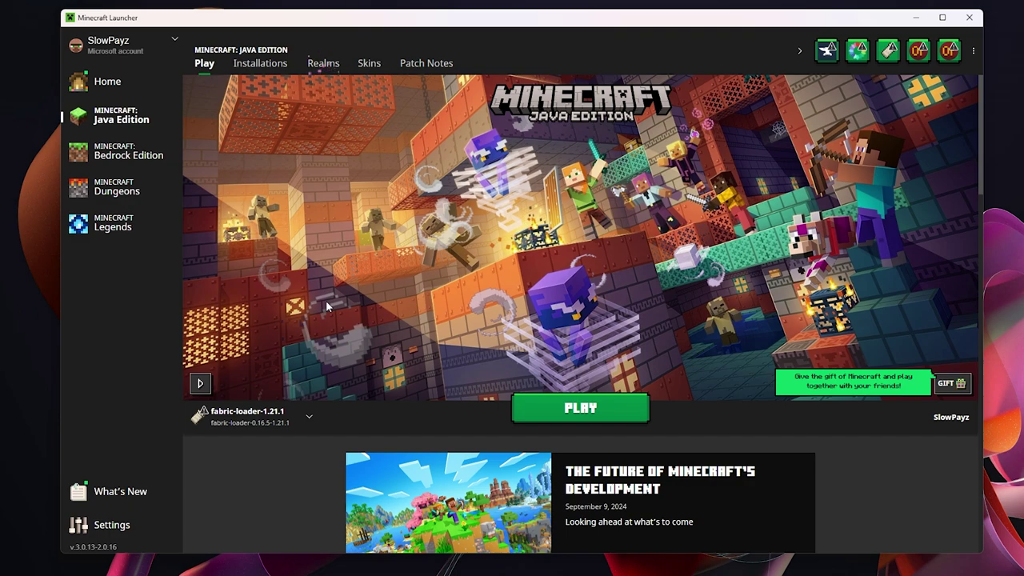
pyautogui.moveTo(253, 424)
pyautogui.click(256, 68)
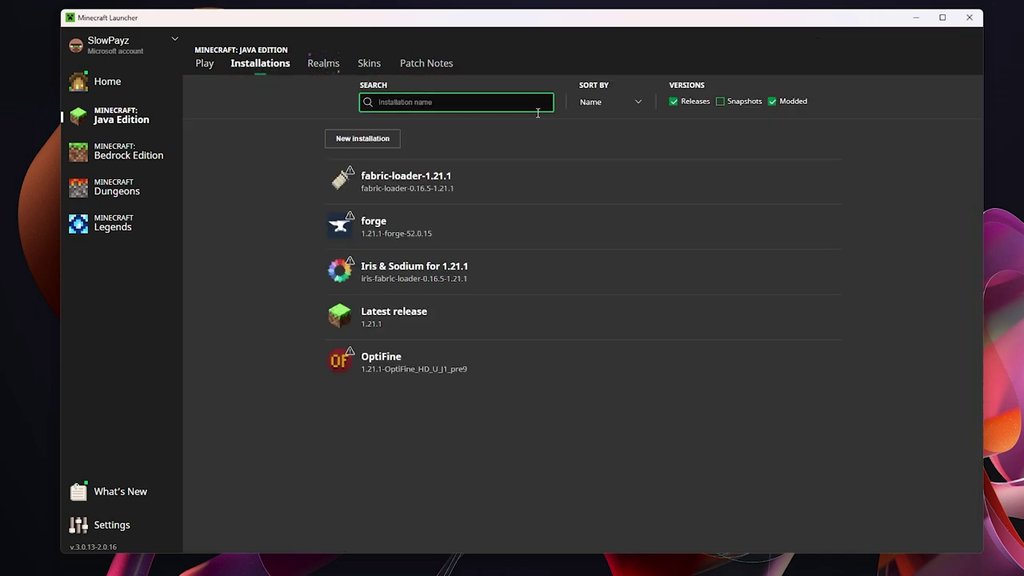
pyautogui.click(772, 101)
pyautogui.click(772, 102)
pyautogui.click(772, 101)
pyautogui.click(771, 101)
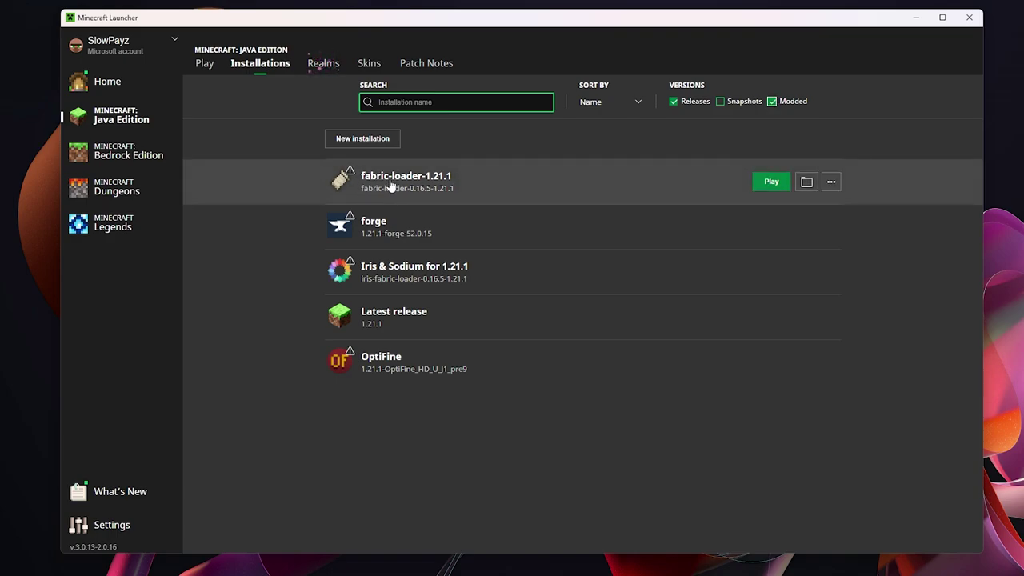
pyautogui.click(375, 138)
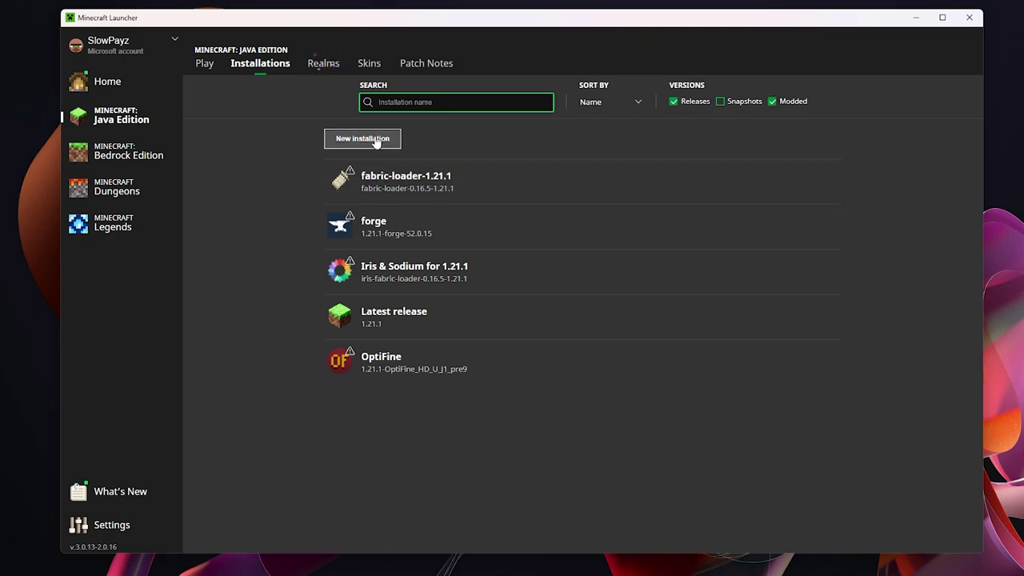
pyautogui.click(406, 192)
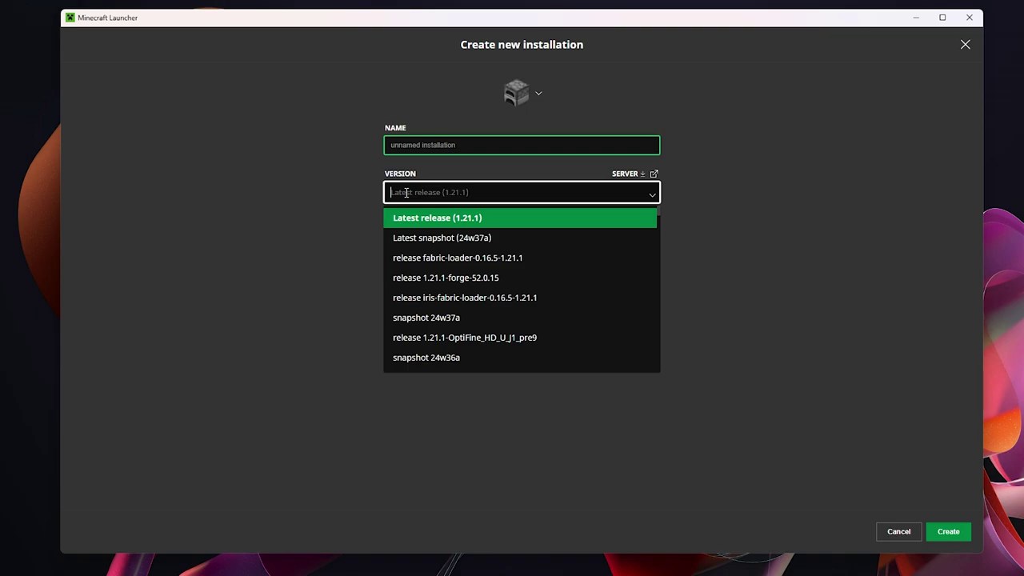
pyautogui.write('fab')
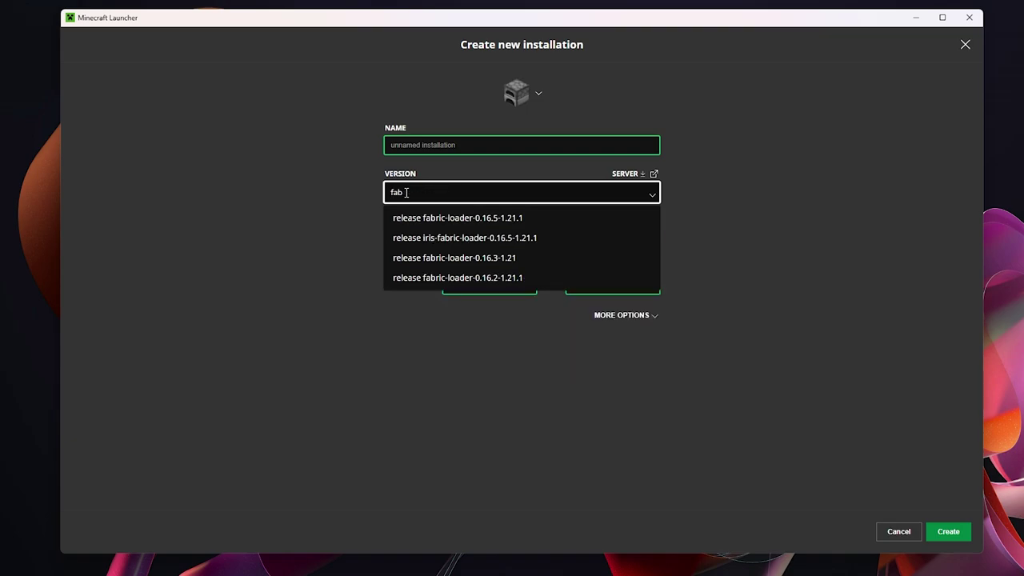
pyautogui.click(452, 223)
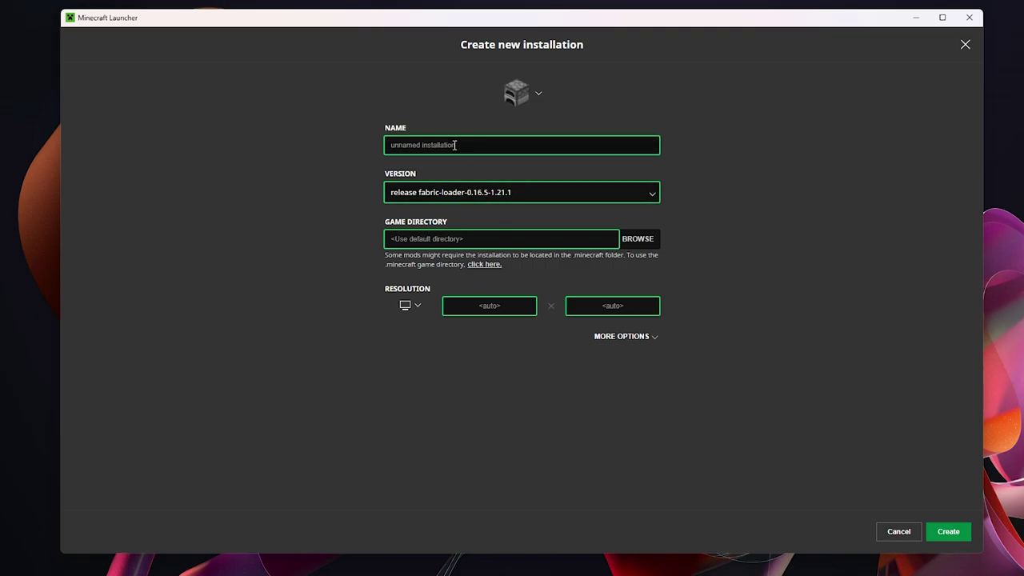
pyautogui.click(522, 93)
pyautogui.click(560, 132)
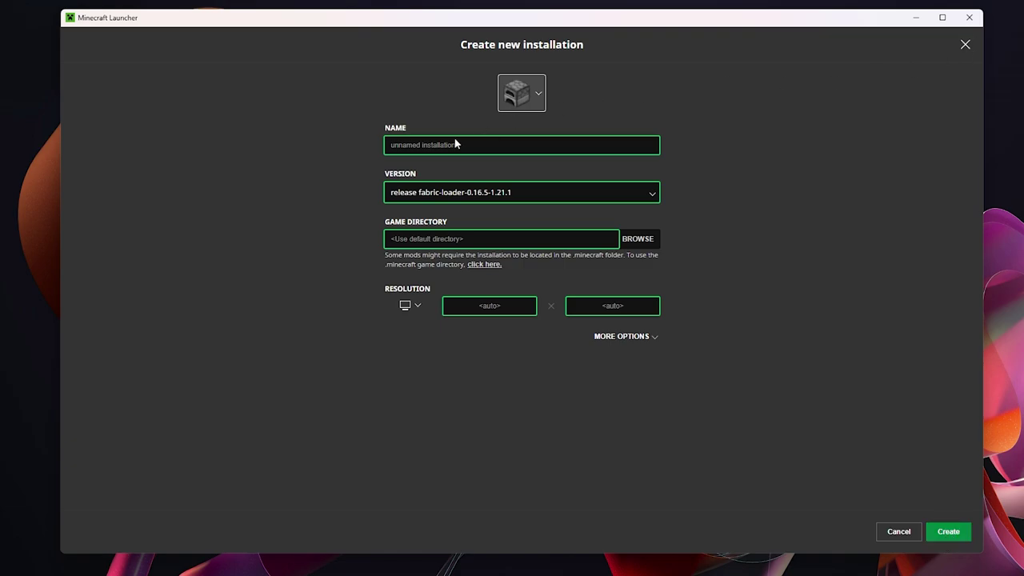
pyautogui.click(965, 45)
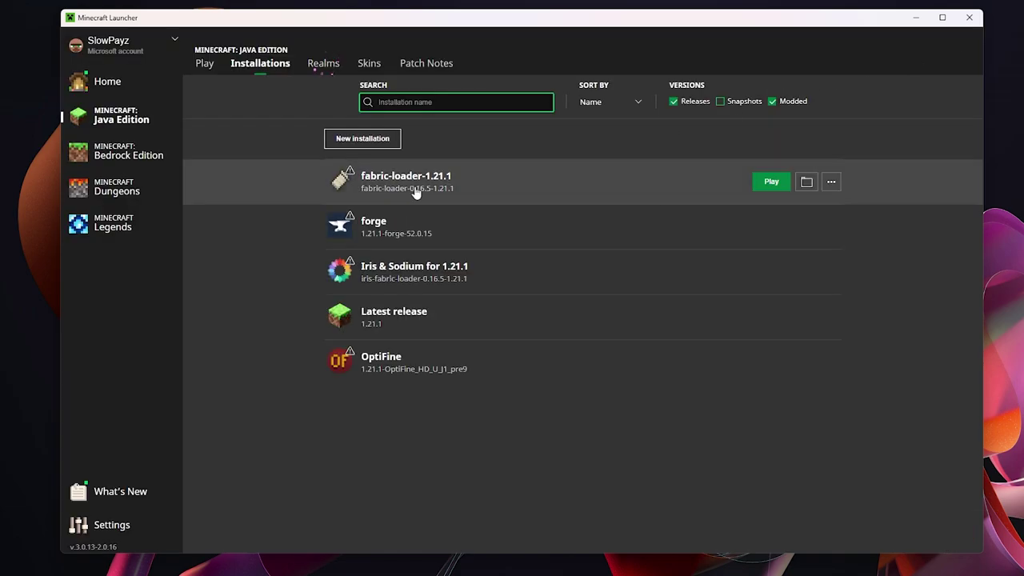
# Step: Open the fabric-loader installation's game folder and delete the old mods folder
pyautogui.click(806, 183)
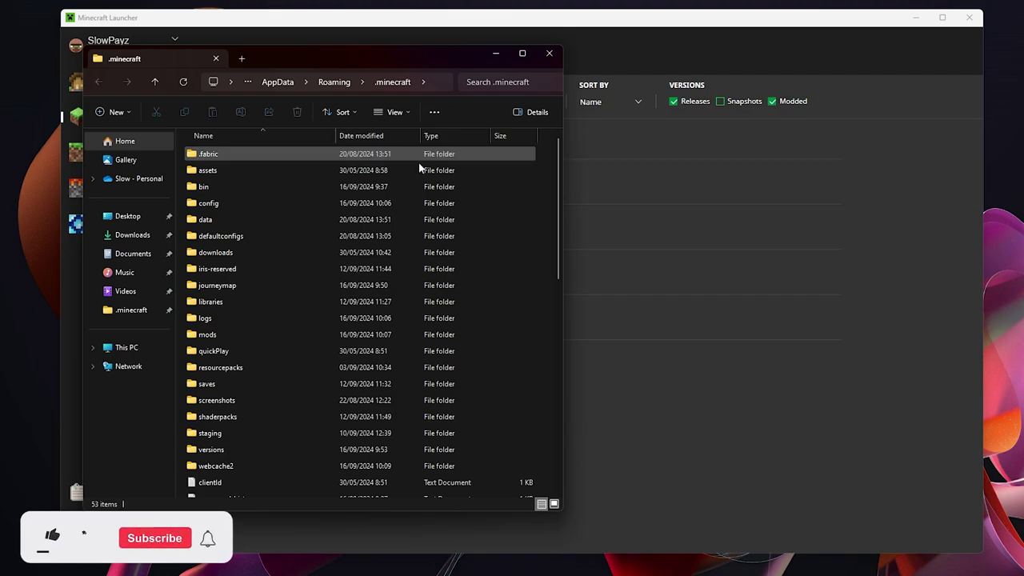
pyautogui.click(220, 339)
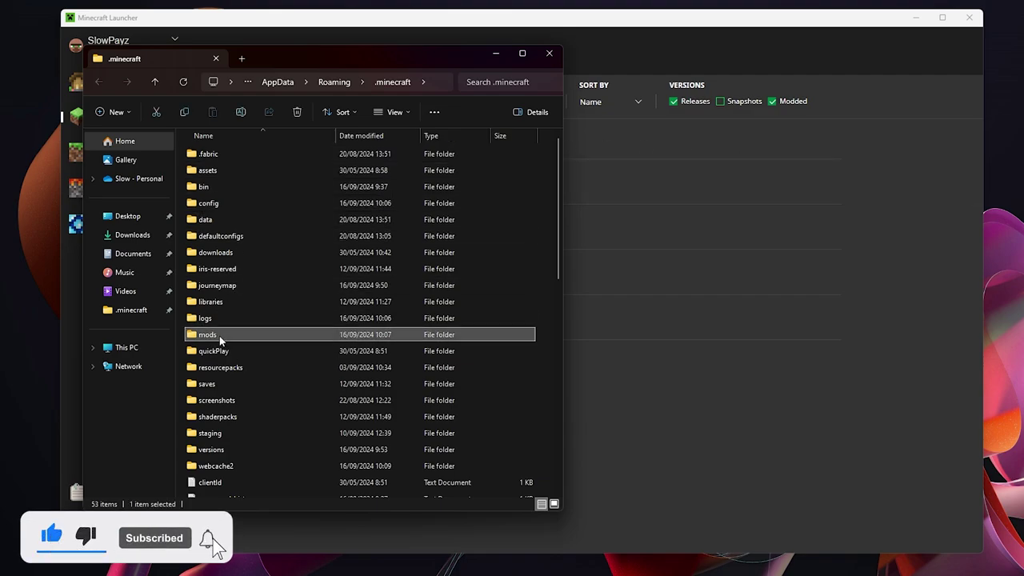
pyautogui.press('Delete')
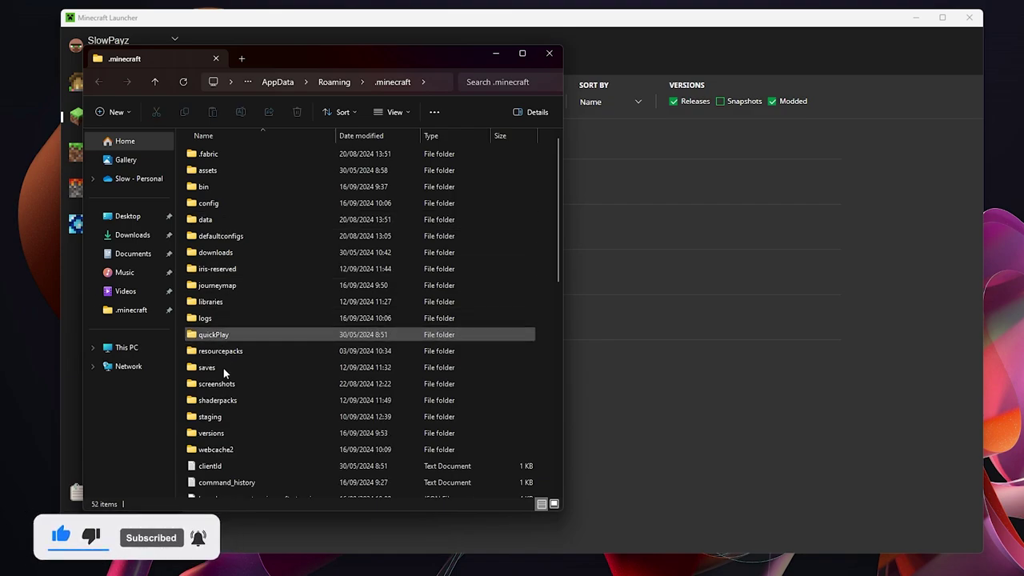
# Step: Create a new folder named mods in .minecraft and open it
pyautogui.rightClick(542, 265)
pyautogui.moveTo(577, 363)
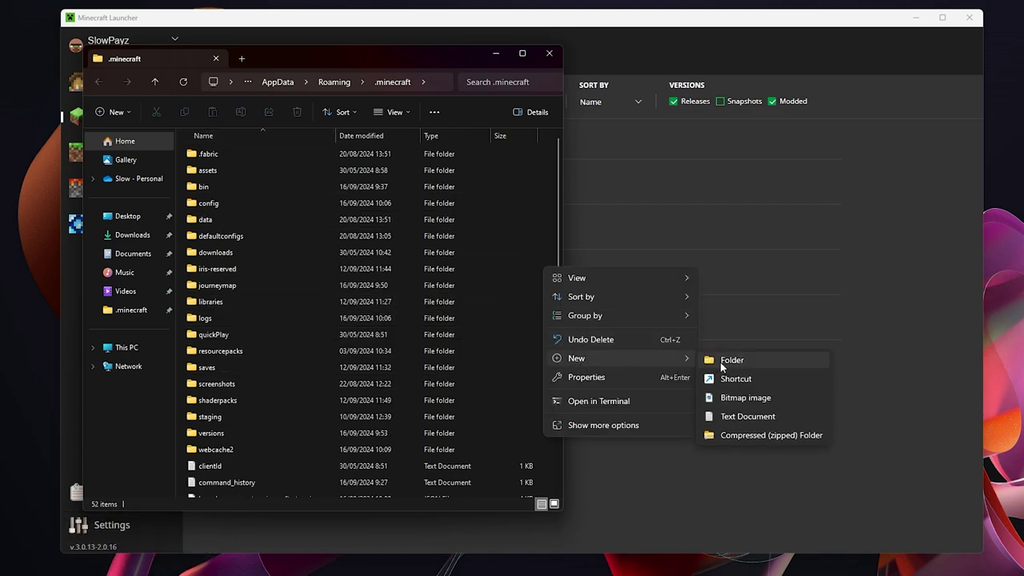
pyautogui.click(724, 362)
pyautogui.write('mods')
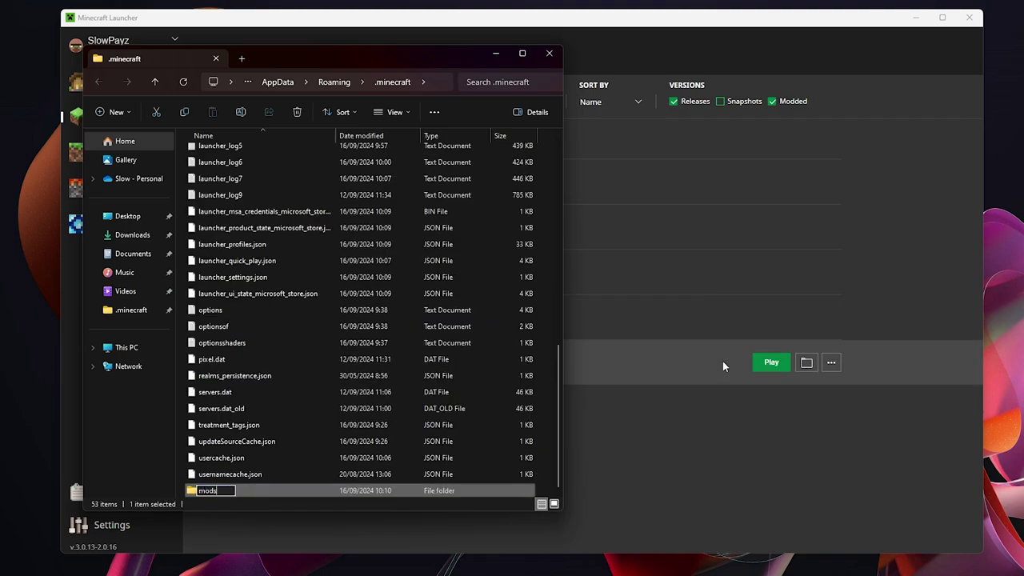
pyautogui.press('Return')
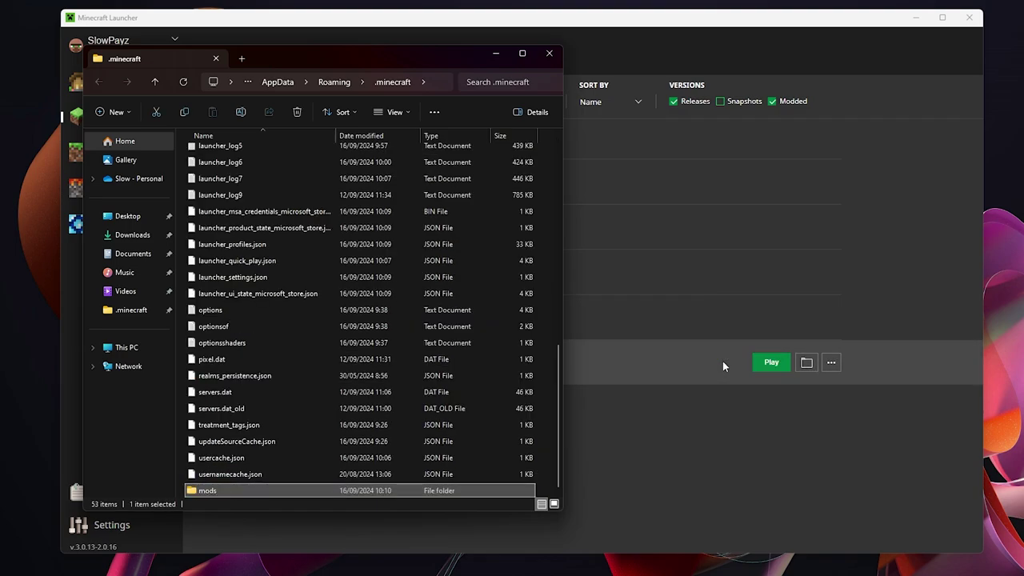
pyautogui.doubleClick(259, 489)
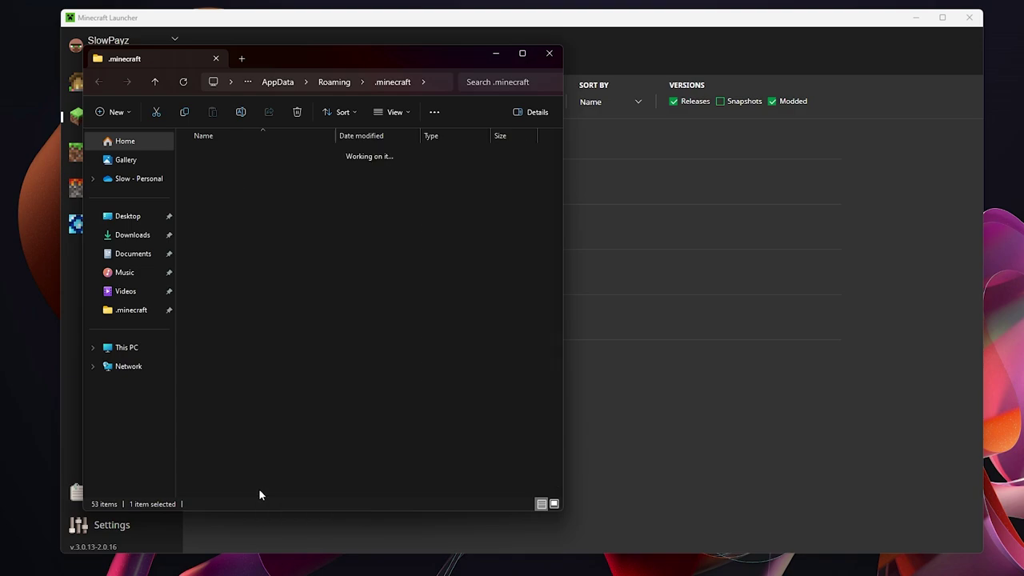
# Step: Move the MouseTweaks-fabric-mc1.21-2.26 and fabric-api-0.104.0+1.21.1 jars into mods, then close the window
pyautogui.click(916, 18)
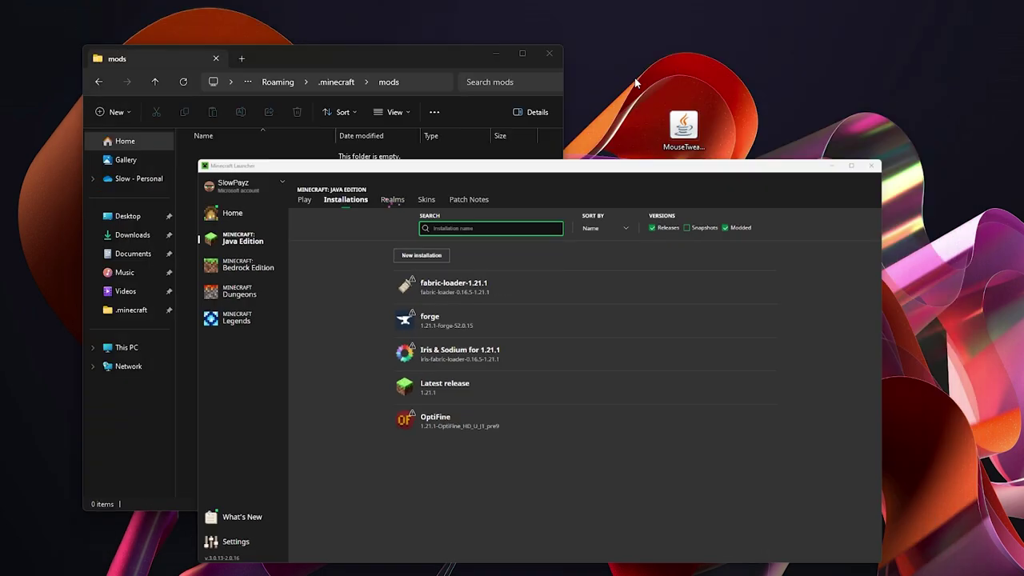
pyautogui.moveTo(683, 128); pyautogui.dragTo(260, 244)
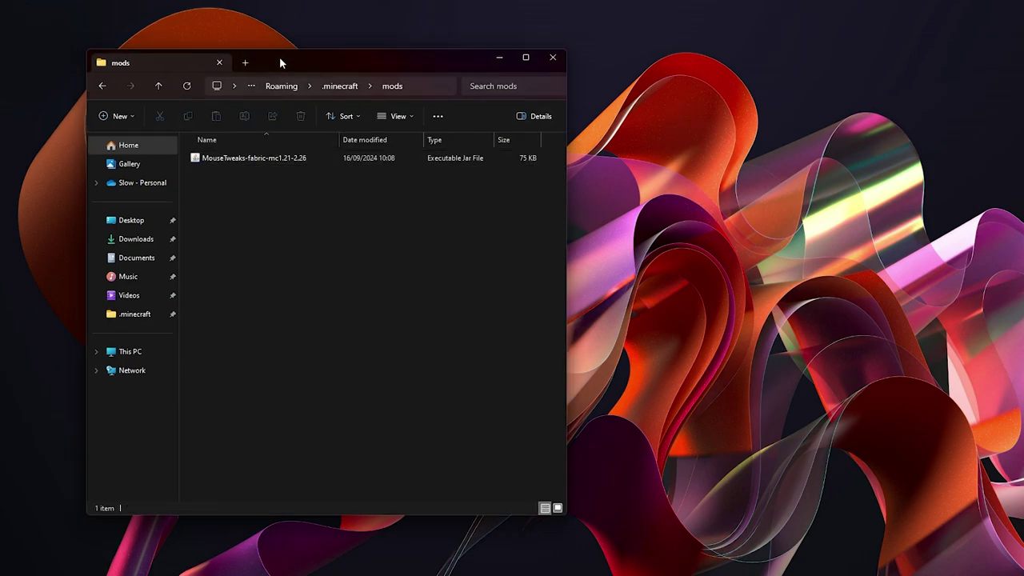
pyautogui.moveTo(280, 57); pyautogui.dragTo(401, 60)
pyautogui.moveTo(148, 188); pyautogui.dragTo(458, 241)
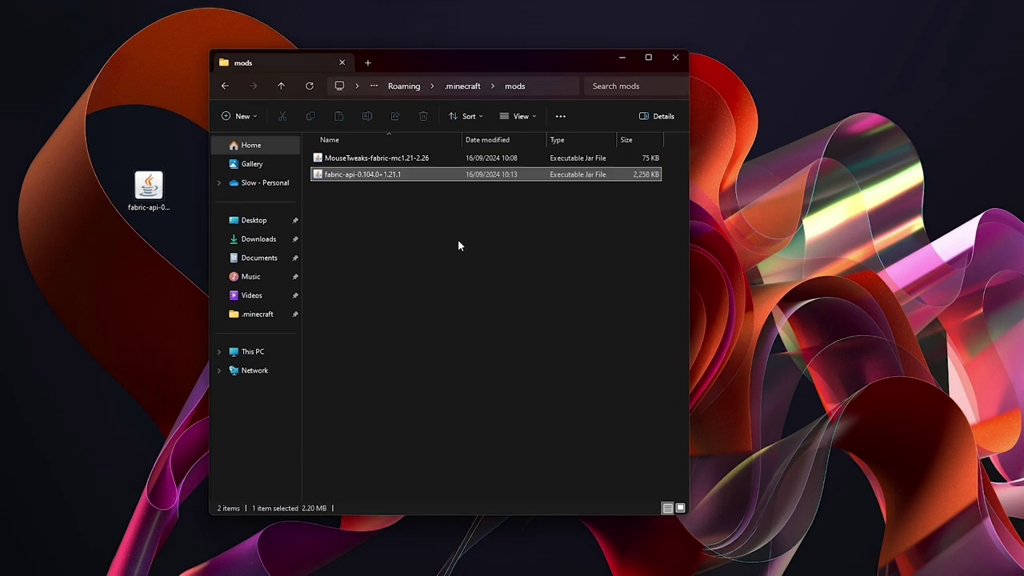
pyautogui.click(676, 58)
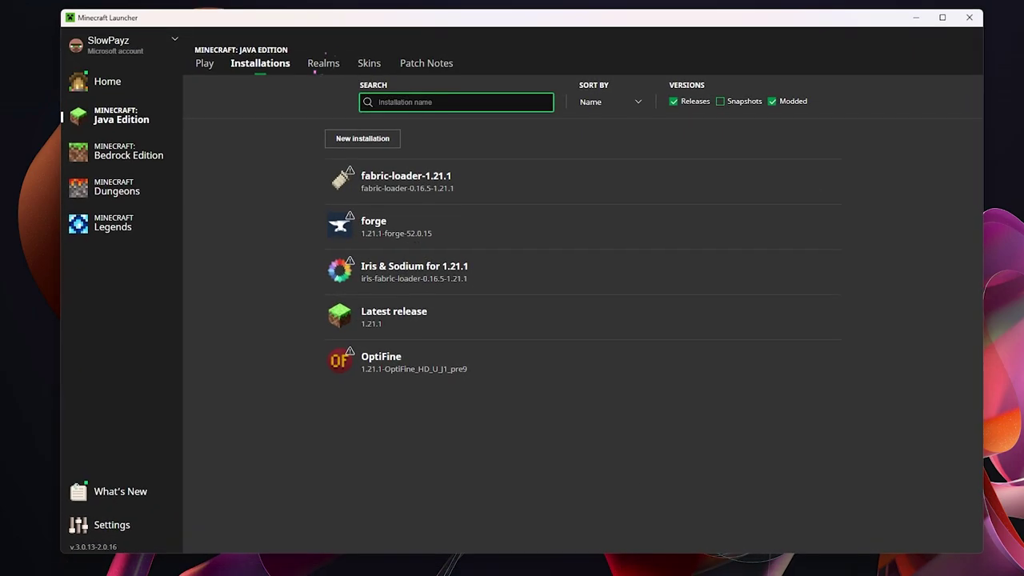
# Step: Launch Minecraft from the Play page with the fabric-loader-1.21.1 installation
pyautogui.click(204, 64)
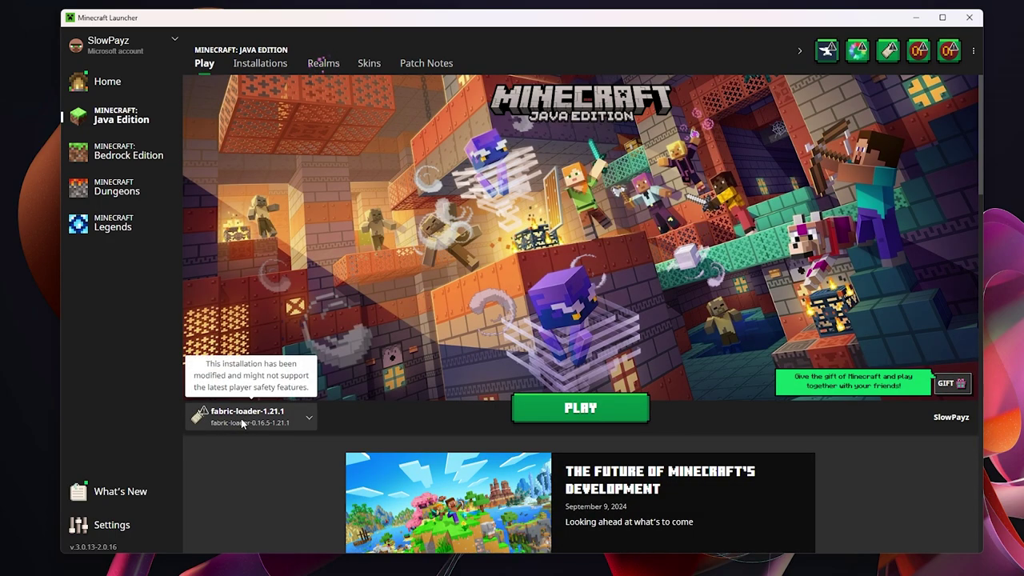
pyautogui.click(579, 411)
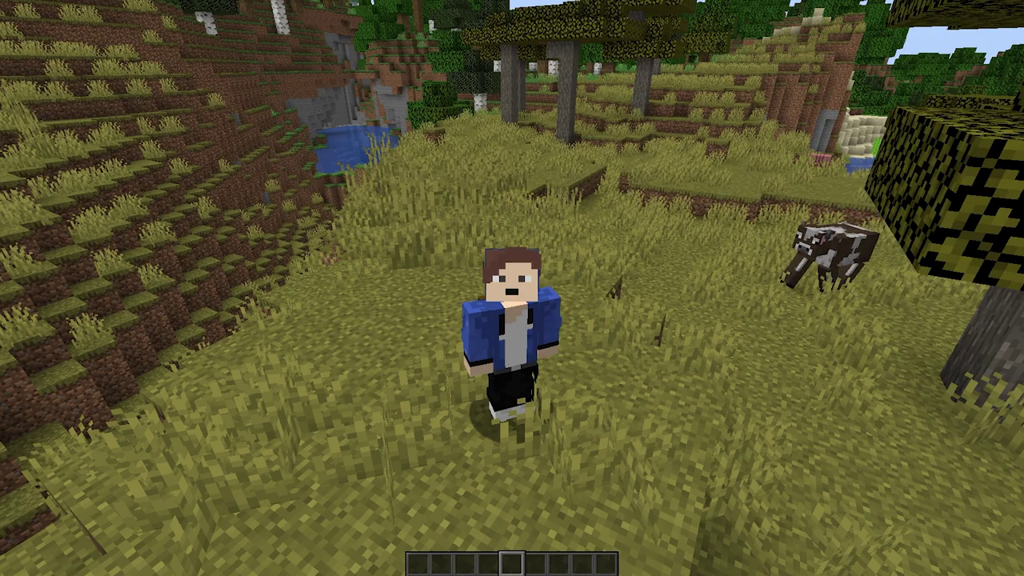
# Step: Walk the character forward across the savanna with W
pyautogui.press('w')
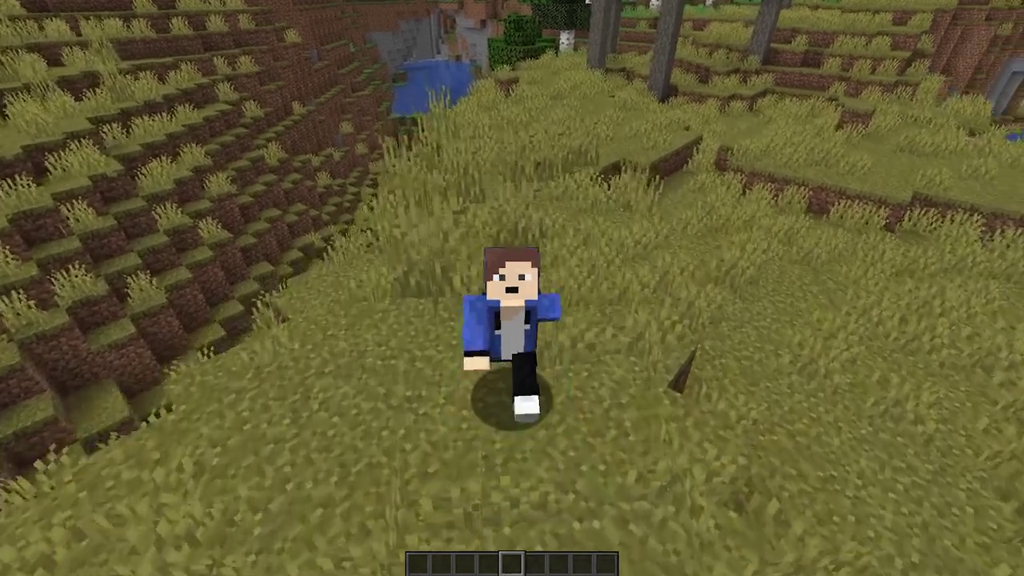